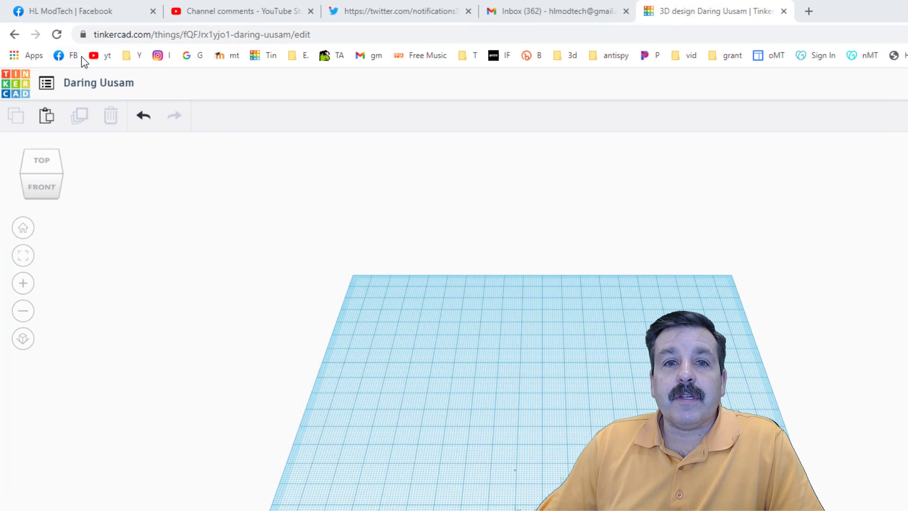
Step: Rename the design from Daring Uusam to 'toolbox mdh'
{"action": "left_click", "coordinate": [91, 84]}
{"action": "type", "text": "t"}
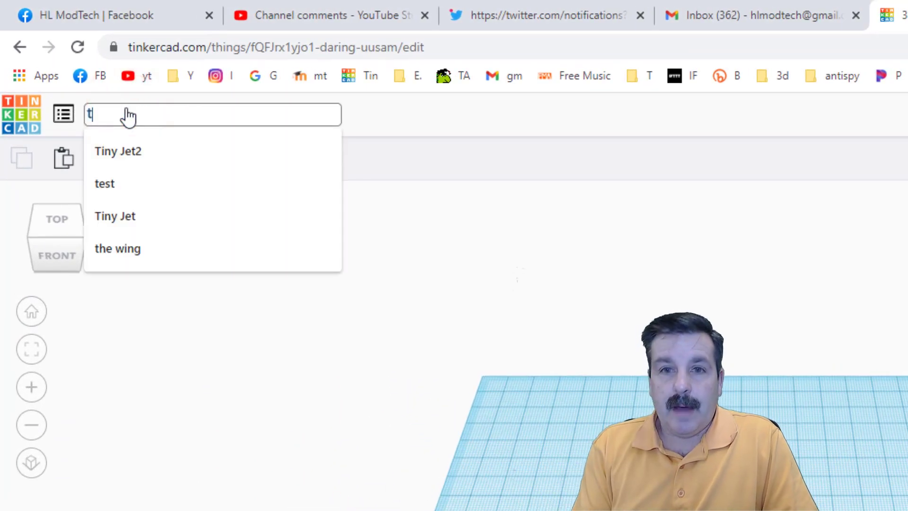
{"action": "type", "text": "olb"}
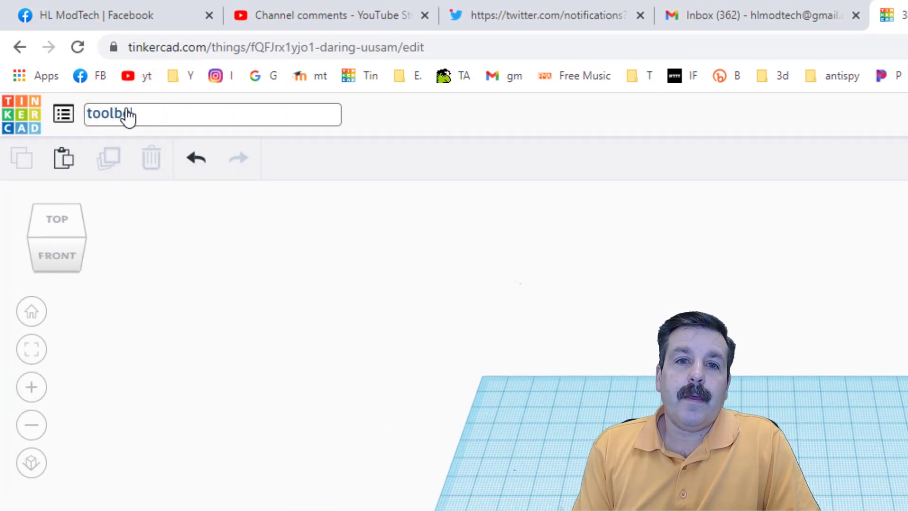
{"action": "type", "text": "lbox mdh"}
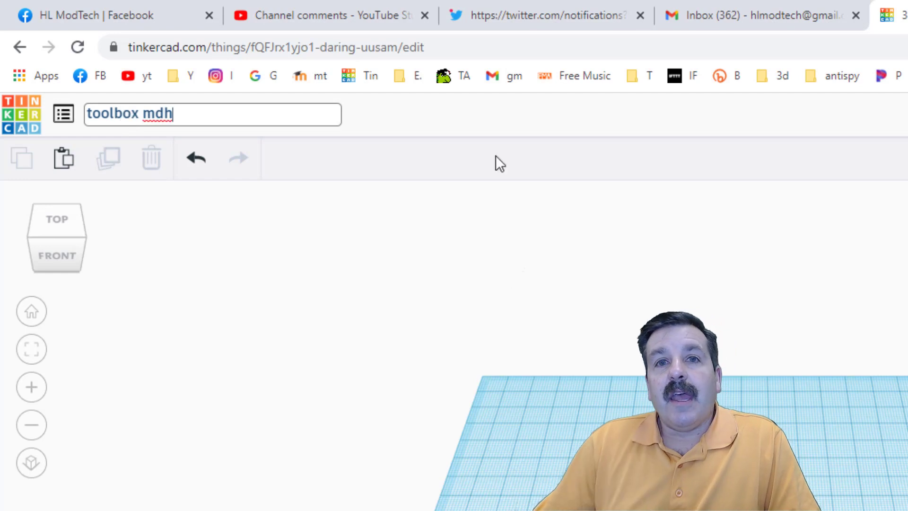
{"action": "left_click", "coordinate": [780, 498]}
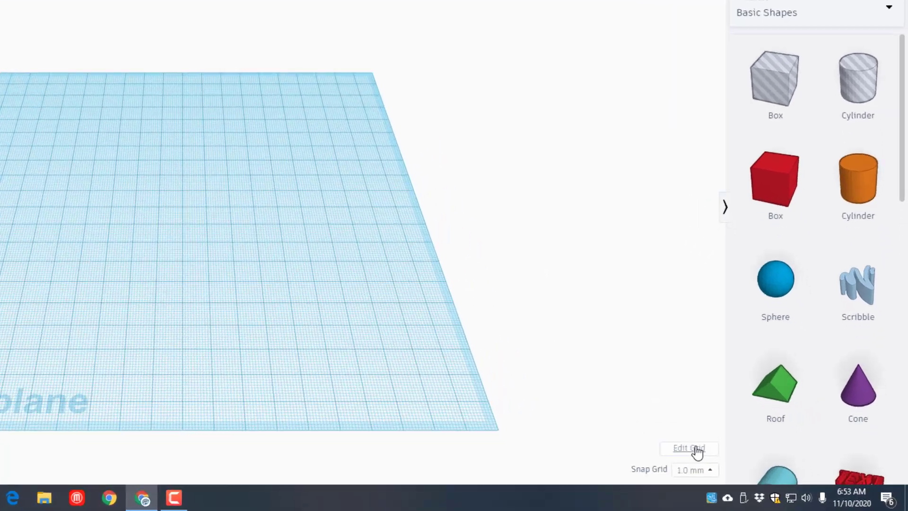
Step: Set the workplane grid to 600 mm width and 400 mm length
{"action": "left_click", "coordinate": [751, 465]}
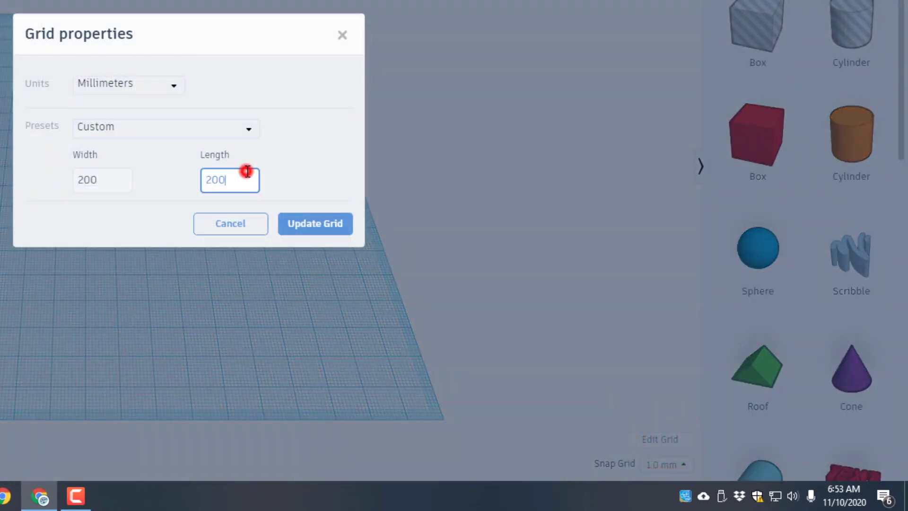
{"action": "left_click", "coordinate": [247, 171]}
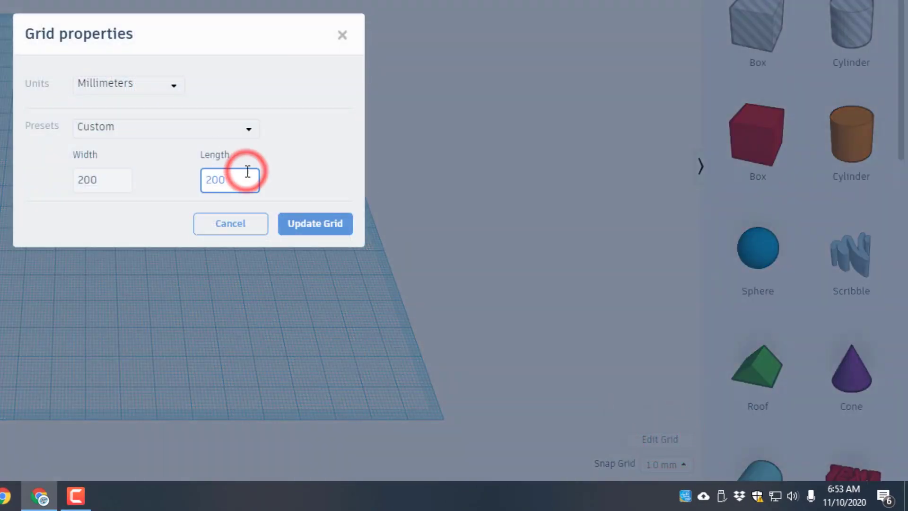
{"action": "double_click", "coordinate": [108, 171]}
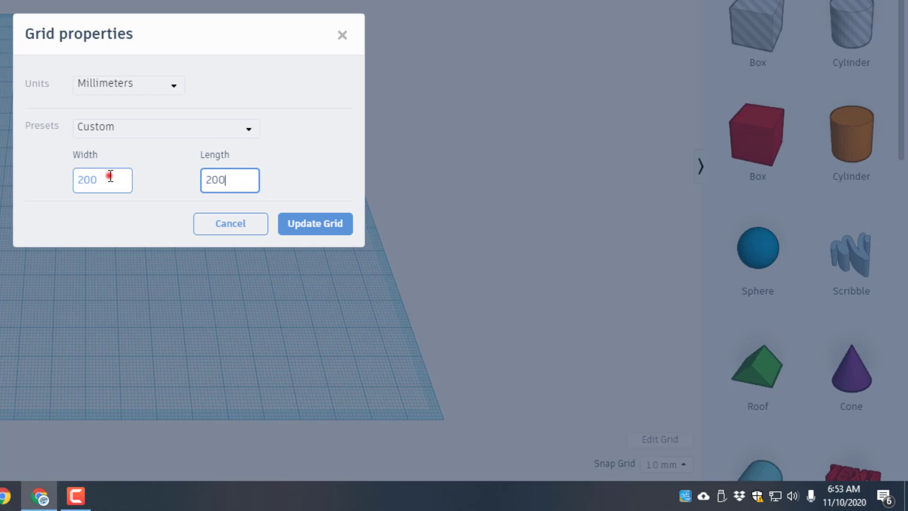
{"action": "type", "text": "2"}
{"action": "key", "text": "BackSpace"}
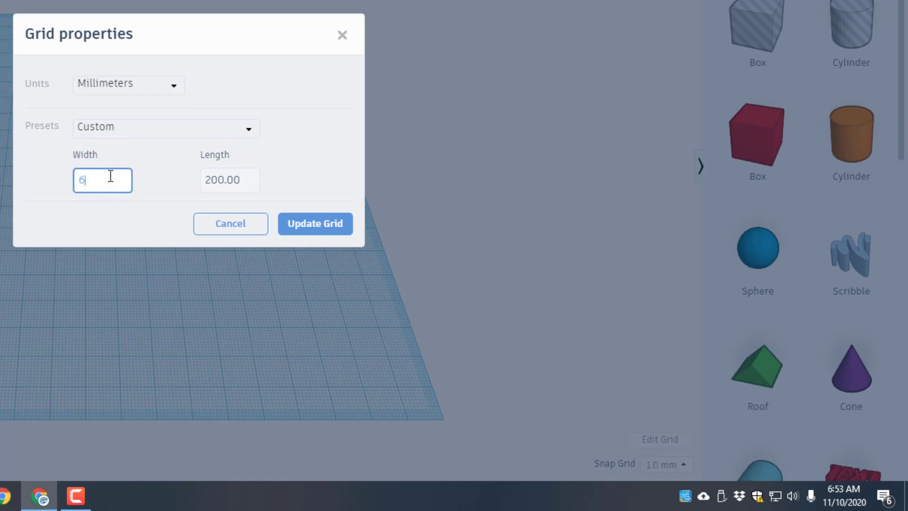
{"action": "double_click", "coordinate": [248, 179]}
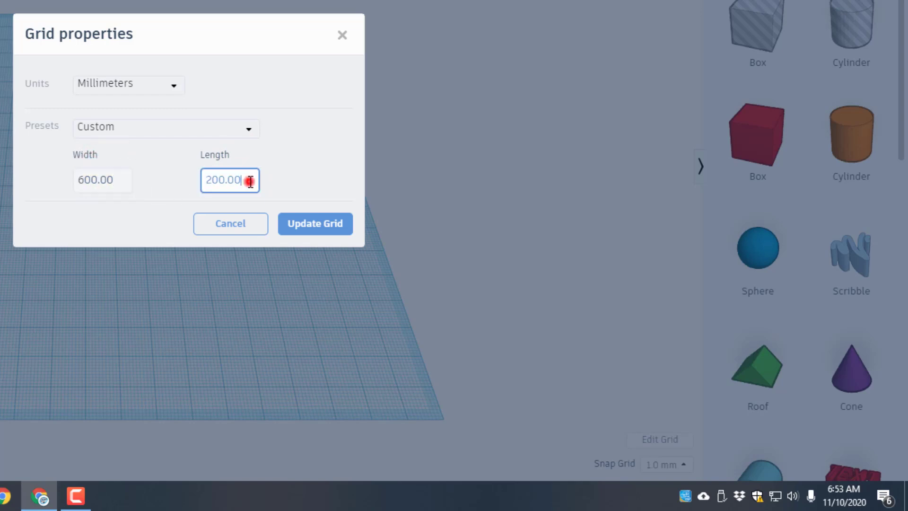
{"action": "type", "text": "20"}
{"action": "type", "text": "00"}
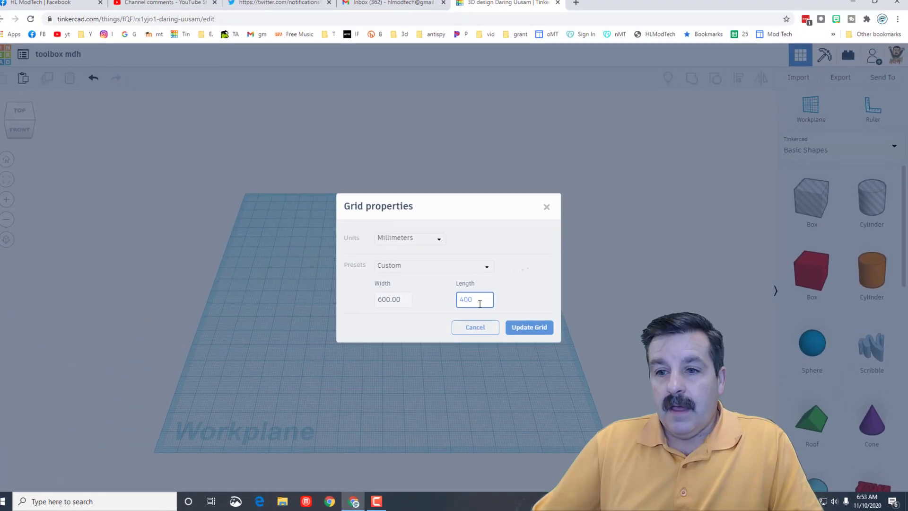
Step: Apply the new grid size and place a solid red box on the workplane
{"action": "left_click", "coordinate": [534, 330]}
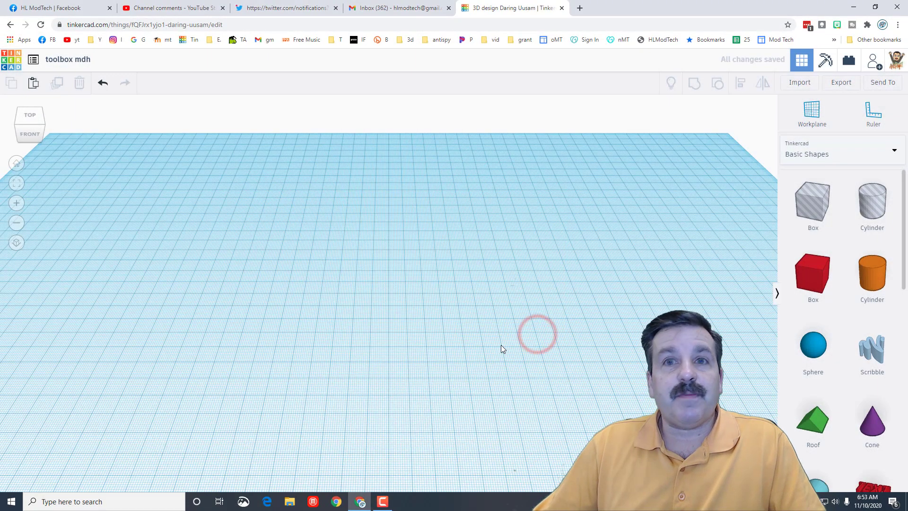
{"action": "right_click_drag", "start_coordinate": [346, 317], "coordinate": [340, 336]}
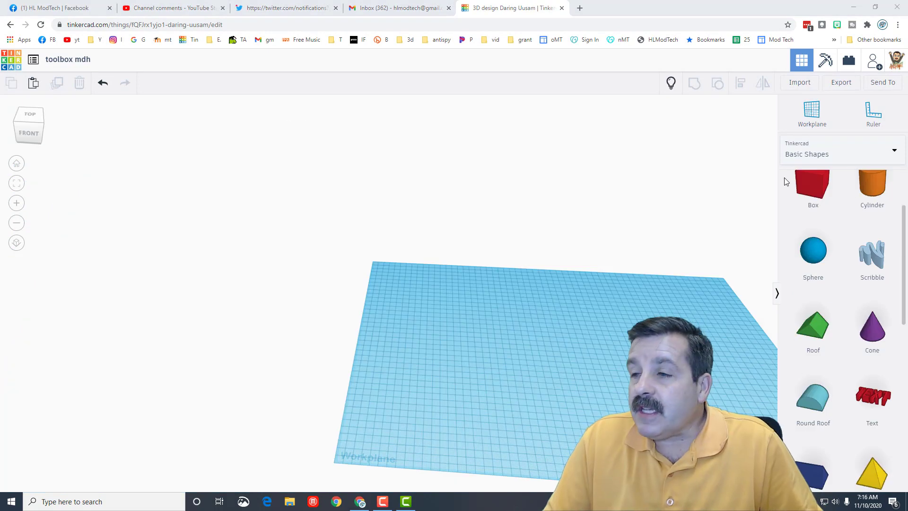
{"action": "left_click", "coordinate": [803, 187]}
{"action": "left_click", "coordinate": [395, 354]}
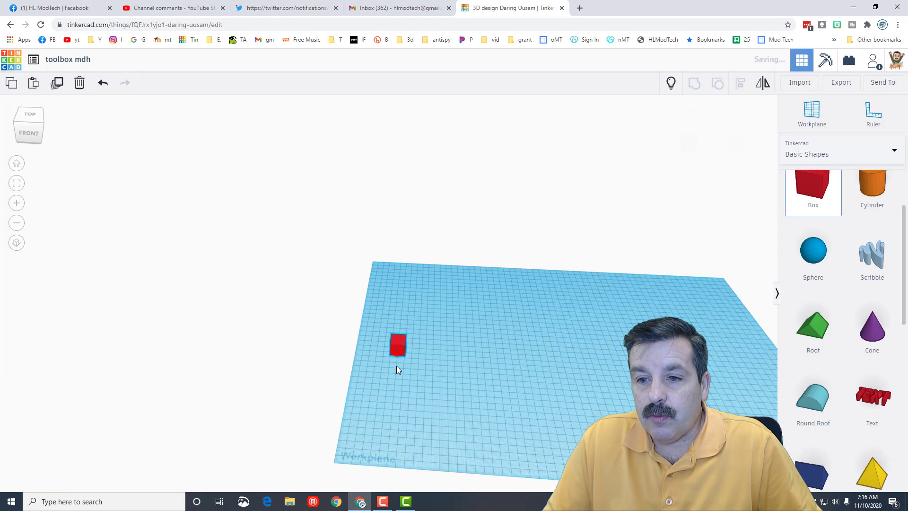
{"action": "mouse_move", "coordinate": [405, 356]}
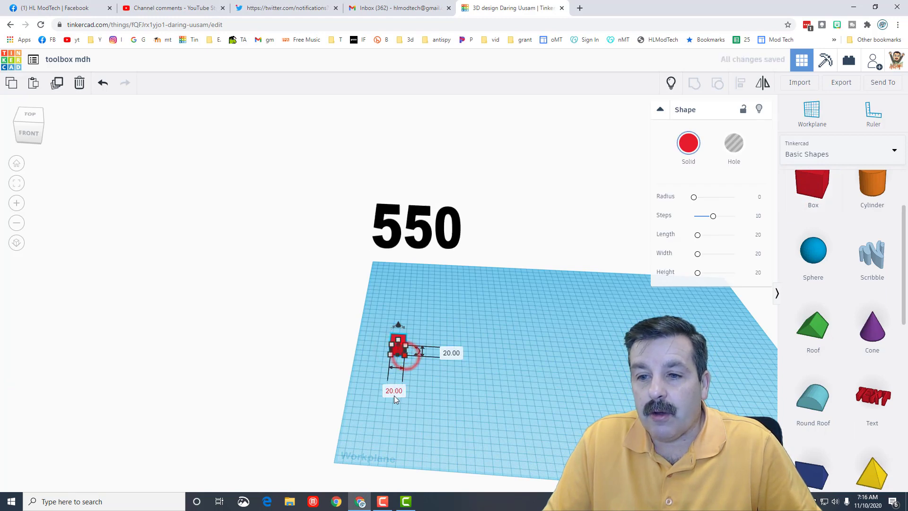
Step: Resize the red box to 550 mm long and 250 mm wide
{"action": "left_click", "coordinate": [393, 390]}
{"action": "type", "text": "550"}
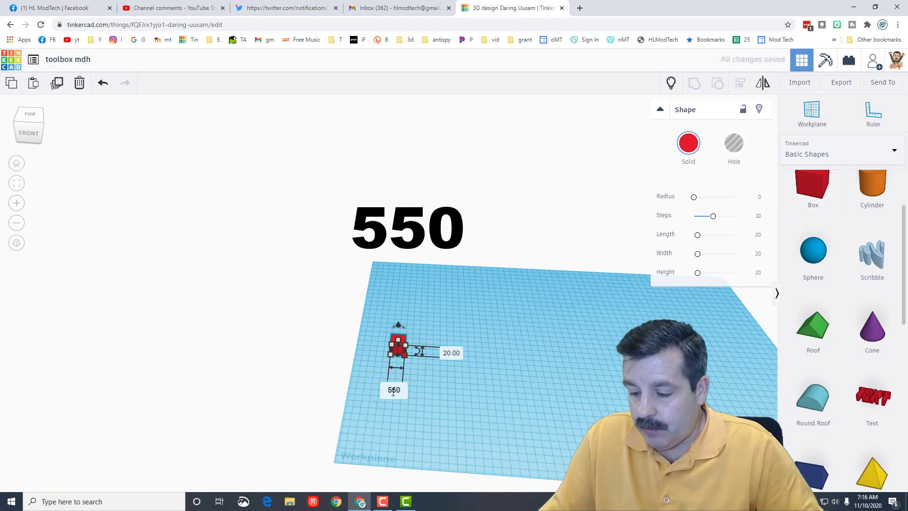
{"action": "key", "text": "Return"}
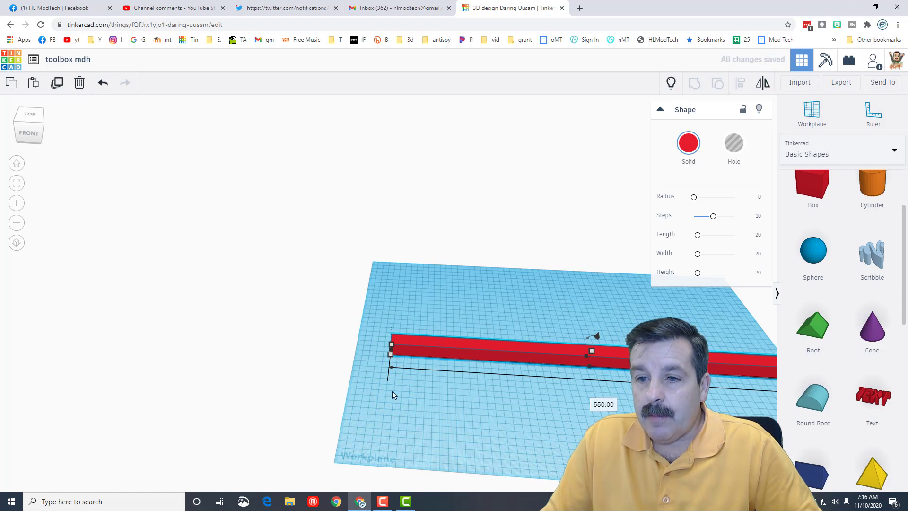
{"action": "left_click", "coordinate": [345, 345]}
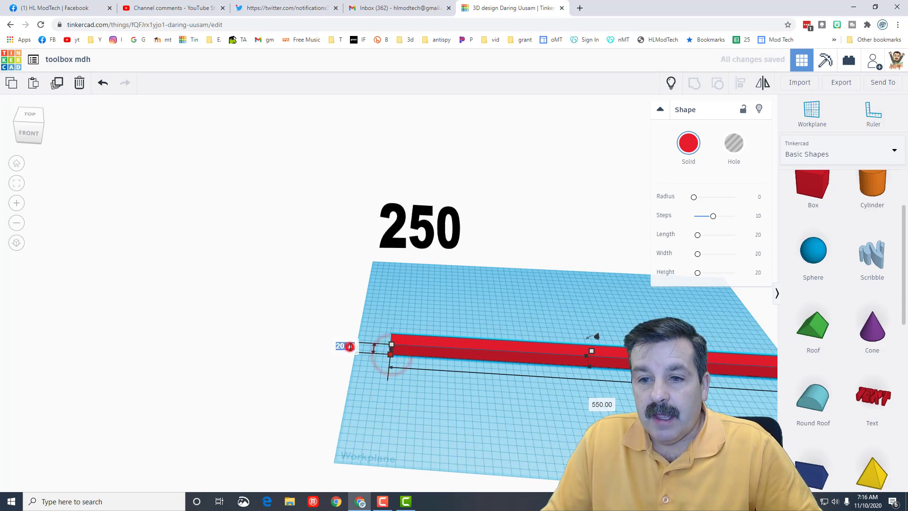
{"action": "type", "text": "2"}
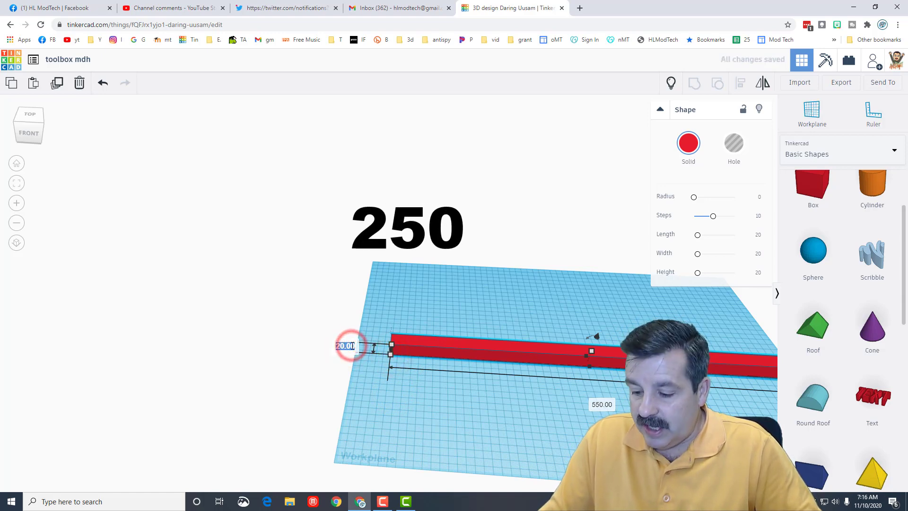
{"action": "type", "text": "50"}
{"action": "key", "text": "Return"}
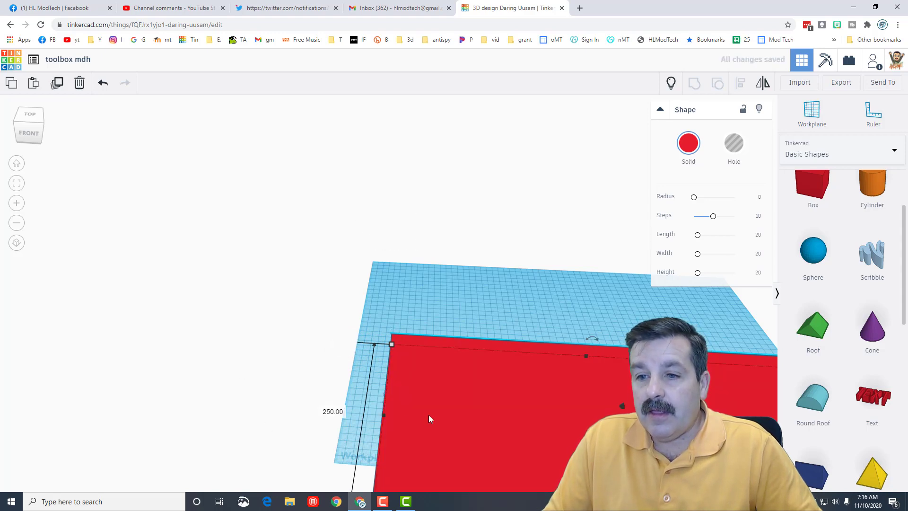
Step: Centre the red box on the workplane and set its height to 50 mm
{"action": "left_click", "coordinate": [431, 413]}
{"action": "left_click_drag", "start_coordinate": [420, 362], "coordinate": [410, 338]}
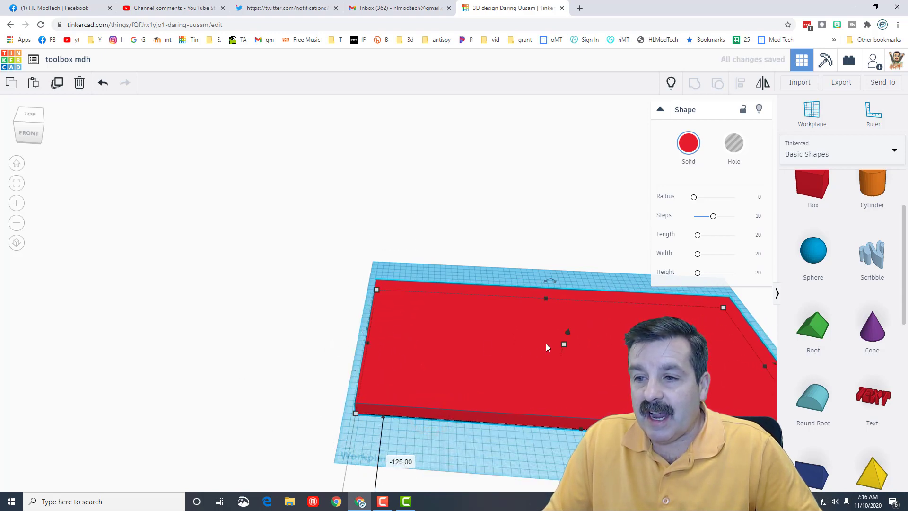
{"action": "mouse_move", "coordinate": [565, 343]}
{"action": "left_click", "coordinate": [604, 349]}
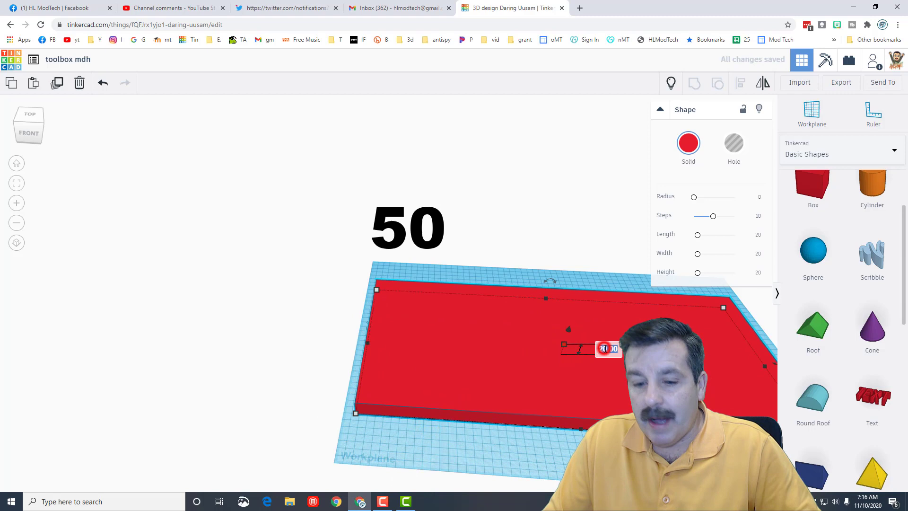
{"action": "type", "text": "50"}
{"action": "key", "text": "Return"}
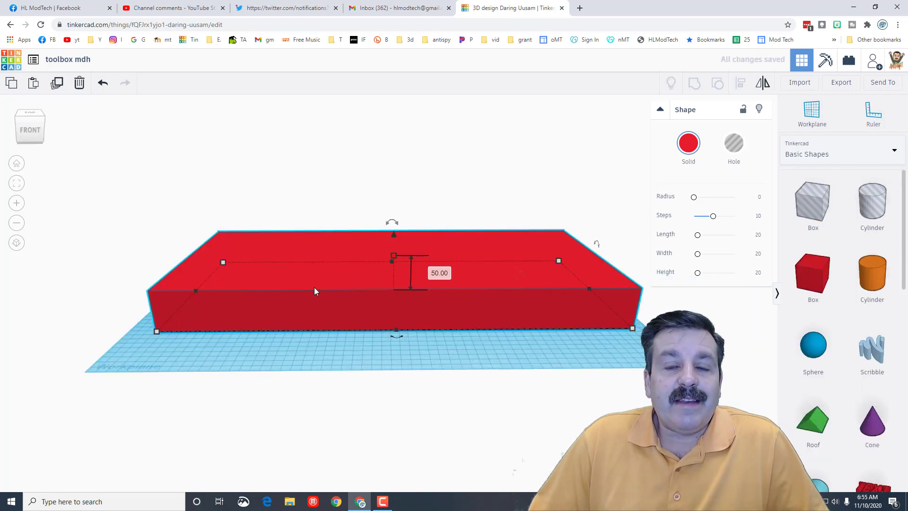
{"action": "left_click", "coordinate": [344, 367]}
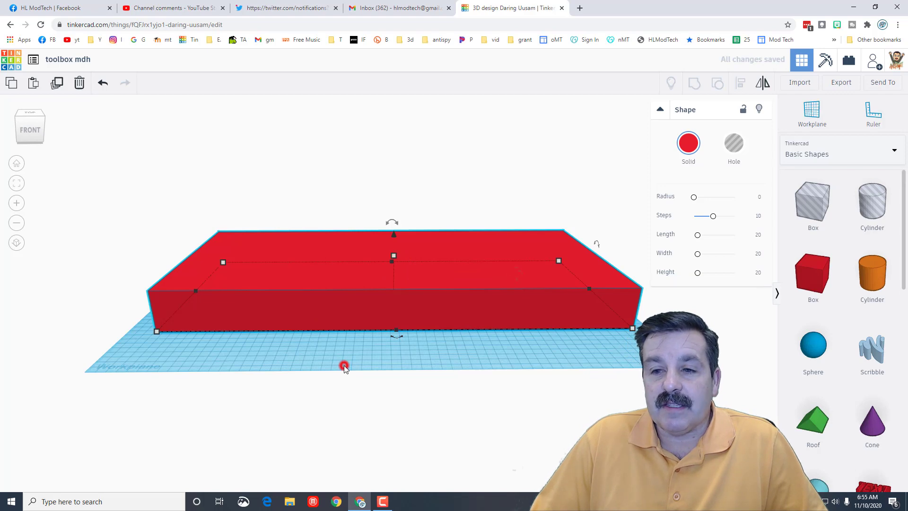
Step: Duplicate the red box, raise the copy above it and make it a hole
{"action": "left_click", "coordinate": [346, 309]}
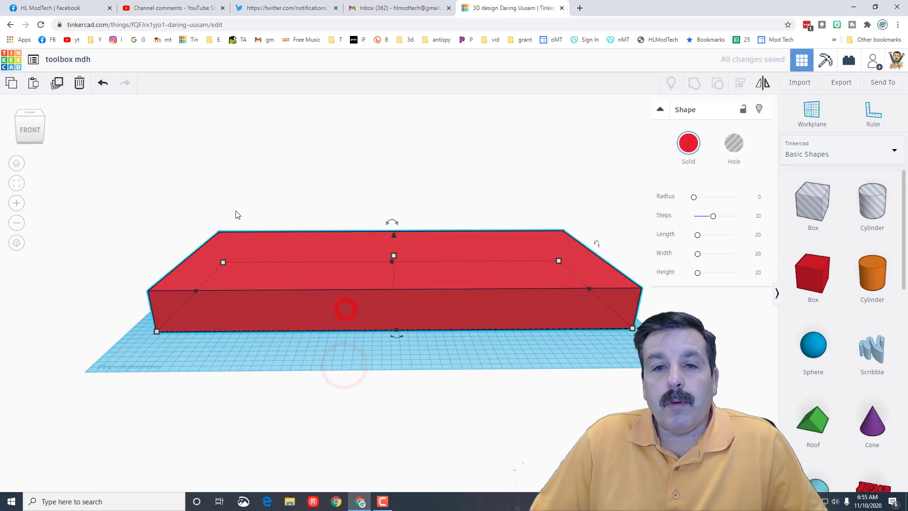
{"action": "left_click", "coordinate": [57, 85]}
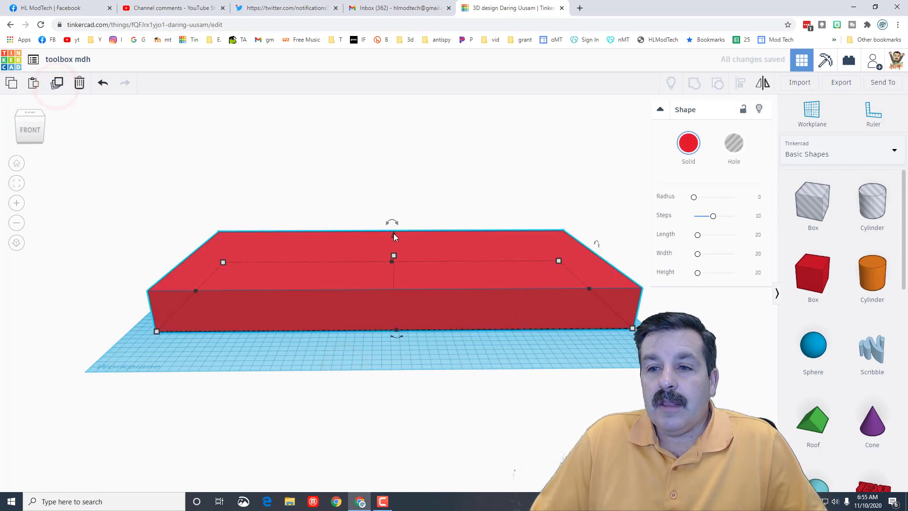
{"action": "left_click_drag", "start_coordinate": [393, 233], "coordinate": [393, 200]}
{"action": "left_click", "coordinate": [734, 142]}
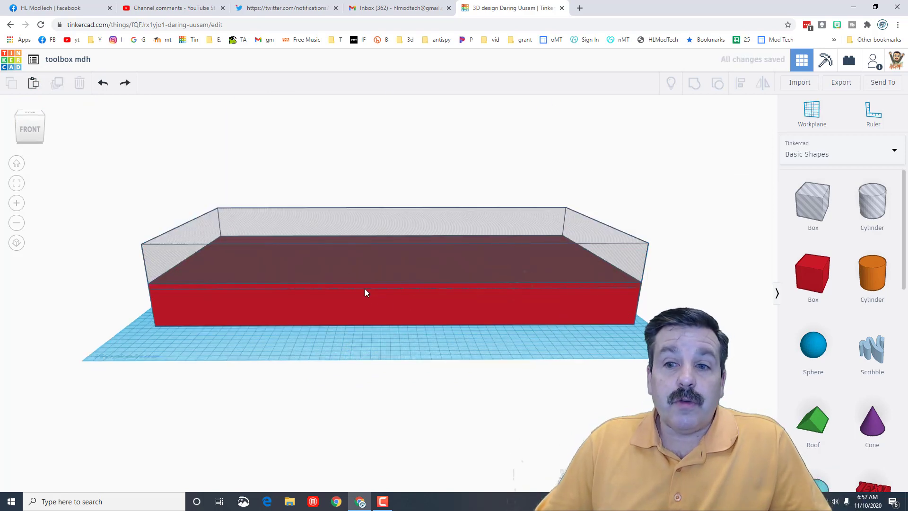
Step: Size the hole box to 45 mm tall, 540 mm long and 240 mm wide
{"action": "left_click", "coordinate": [369, 263]}
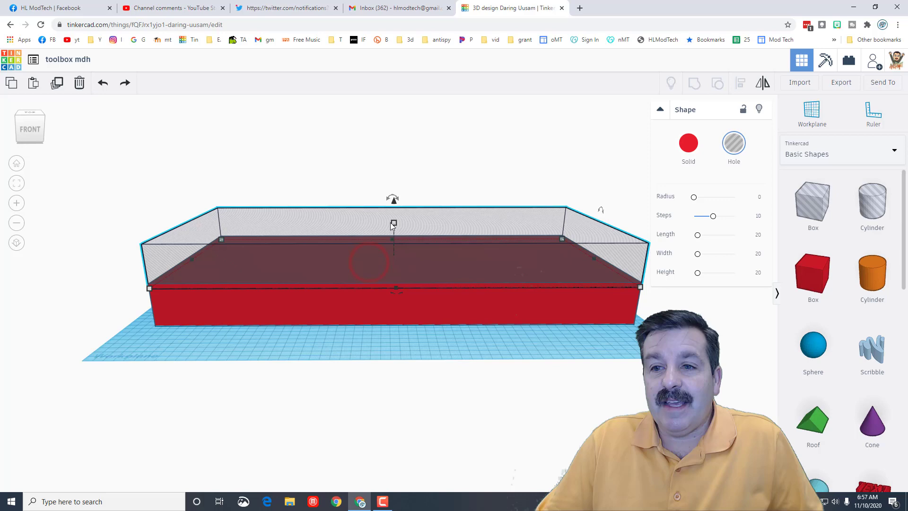
{"action": "left_click_drag", "start_coordinate": [393, 218], "coordinate": [395, 222]}
{"action": "left_click", "coordinate": [452, 242]}
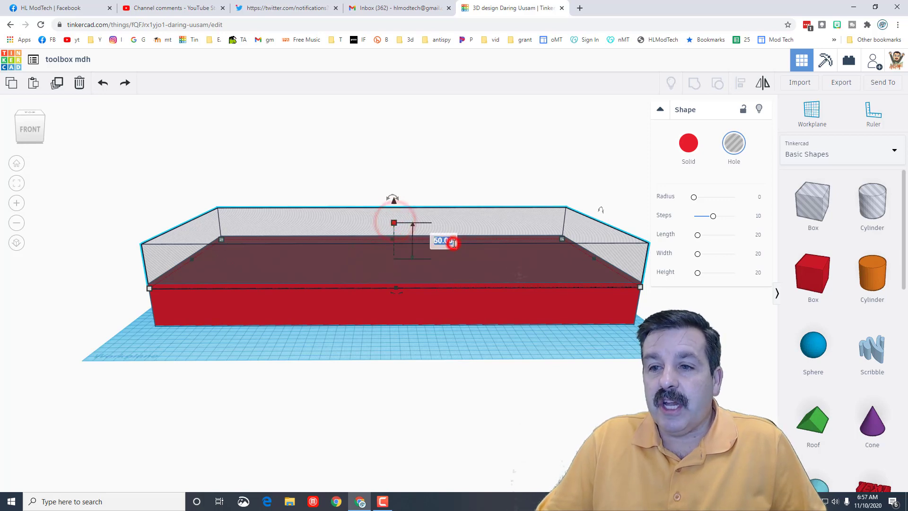
{"action": "type", "text": "45"}
{"action": "key", "text": "Return"}
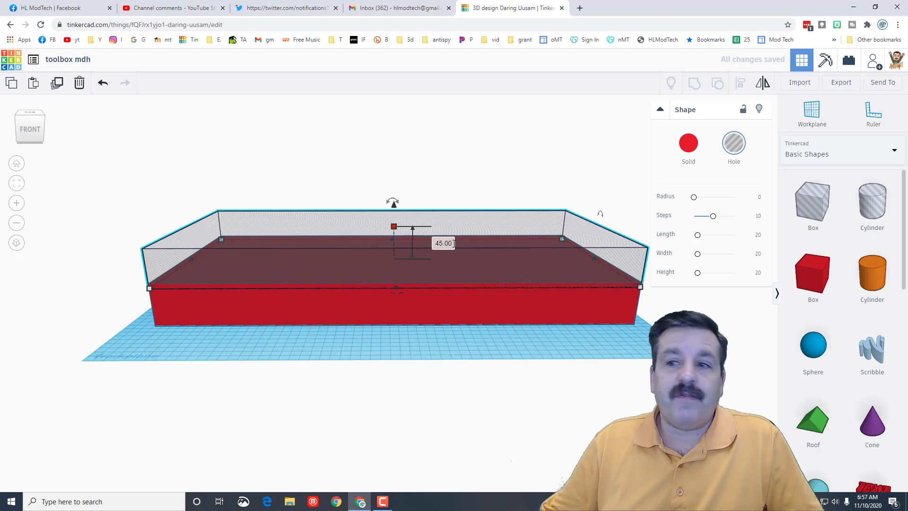
{"action": "mouse_move", "coordinate": [643, 289]}
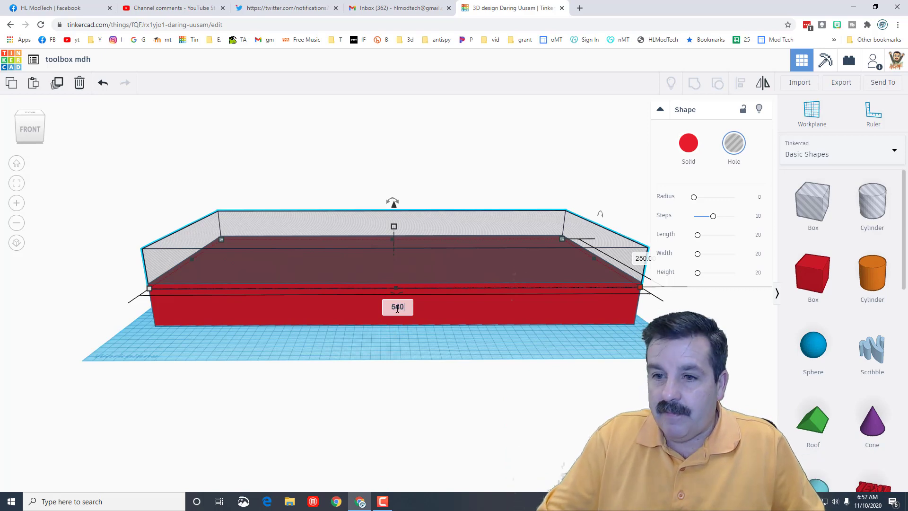
{"action": "key", "text": "Return"}
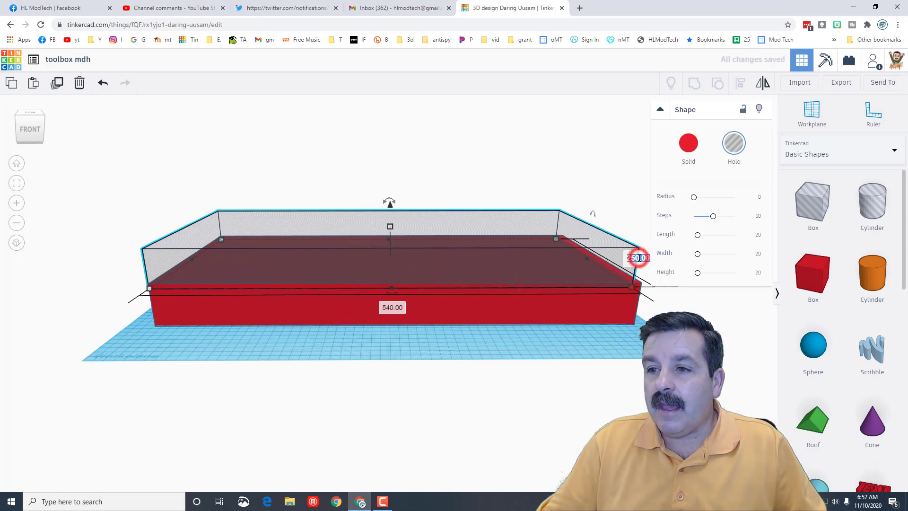
{"action": "key", "text": "Return"}
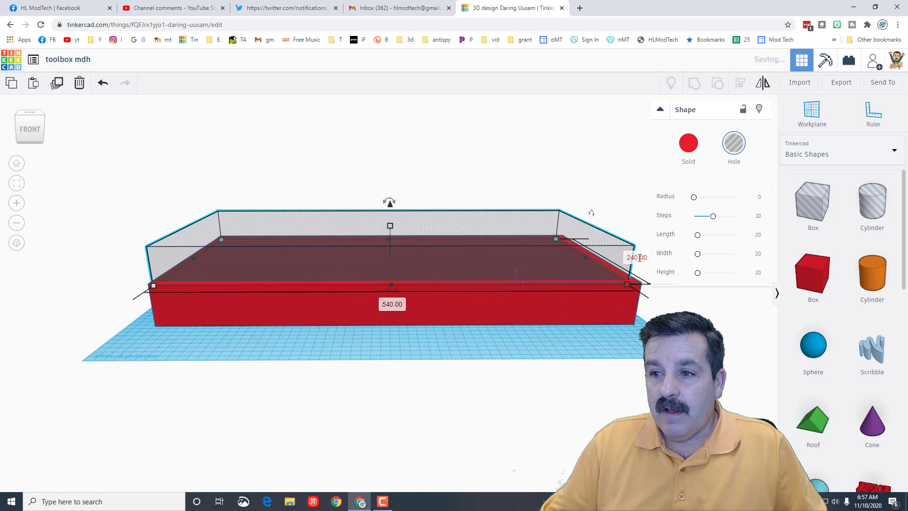
Step: Align the hole centred on the red box in both directions, then select the hole alone
{"action": "left_click_drag", "start_coordinate": [133, 274], "coordinate": [248, 351]}
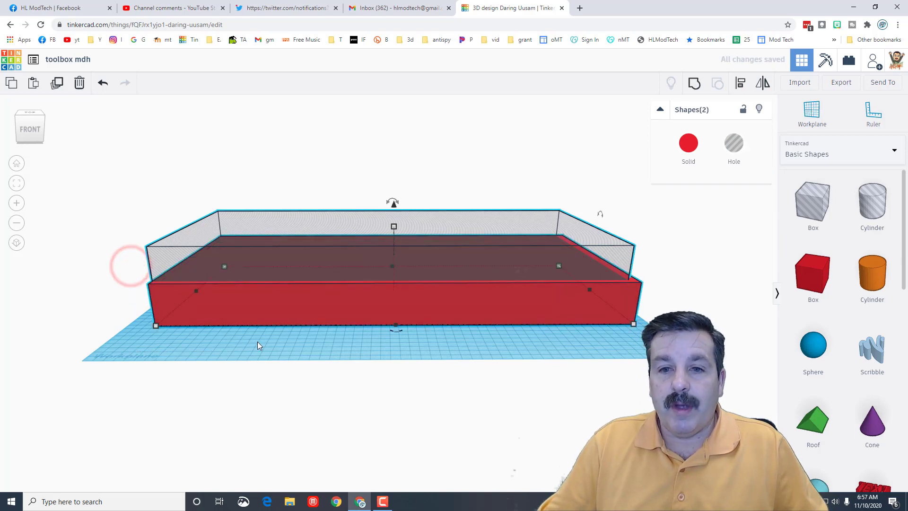
{"action": "left_click", "coordinate": [741, 84]}
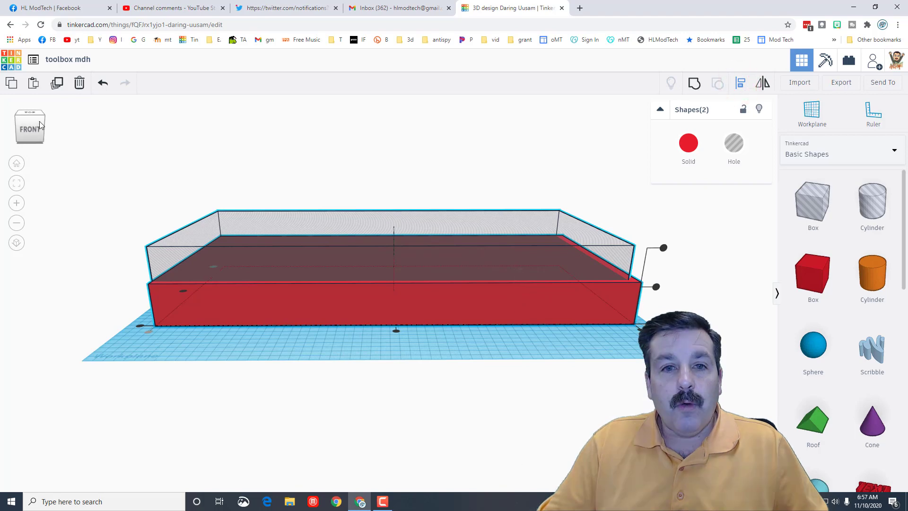
{"action": "left_click", "coordinate": [18, 119]}
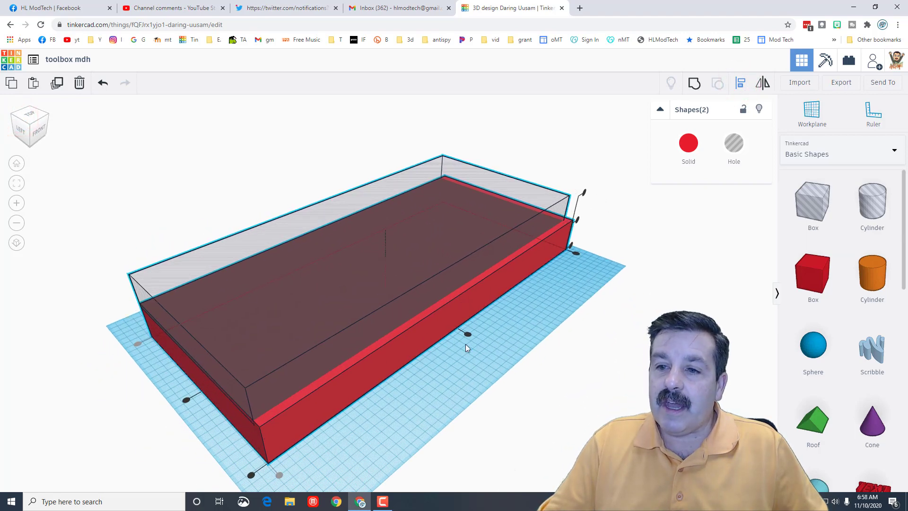
{"action": "left_click", "coordinate": [468, 334]}
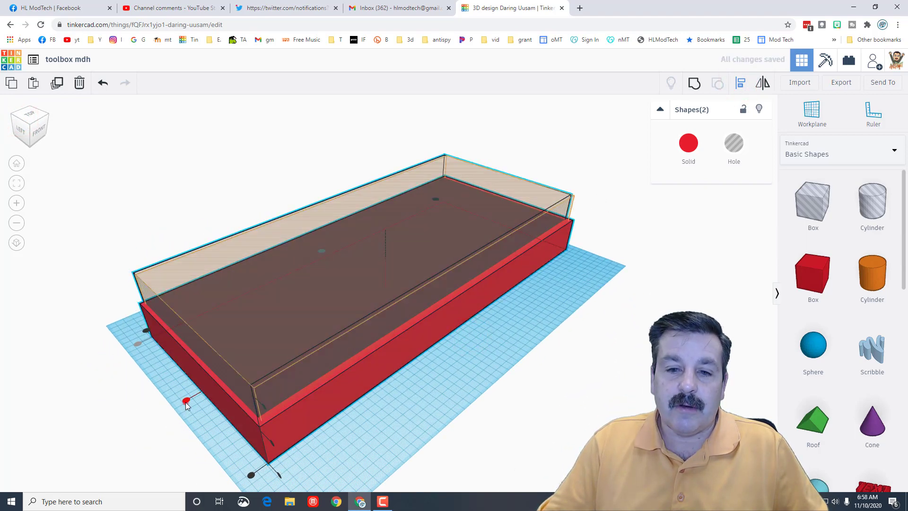
{"action": "left_click", "coordinate": [186, 400]}
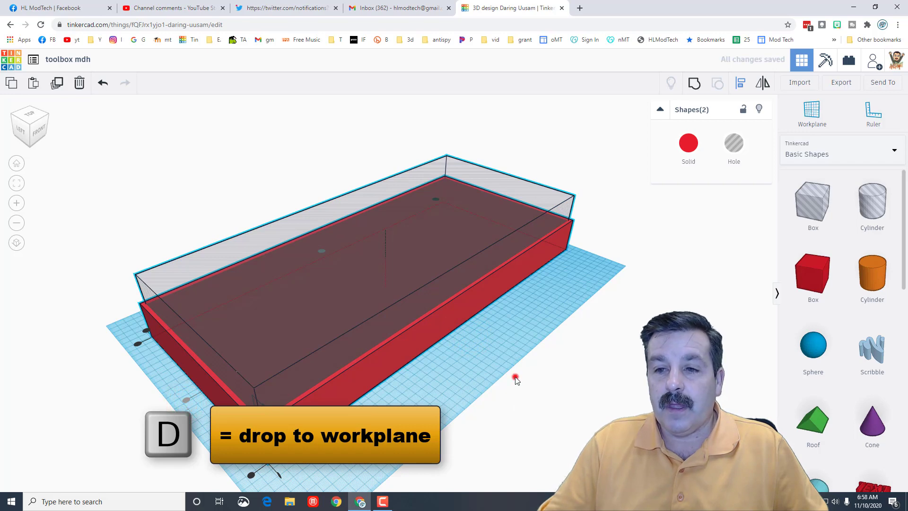
{"action": "left_click", "coordinate": [446, 271]}
Step: Drop the hole to the workplane, then raise it one 5.0 mm snap step with Ctrl+Up
{"action": "key", "text": "d"}
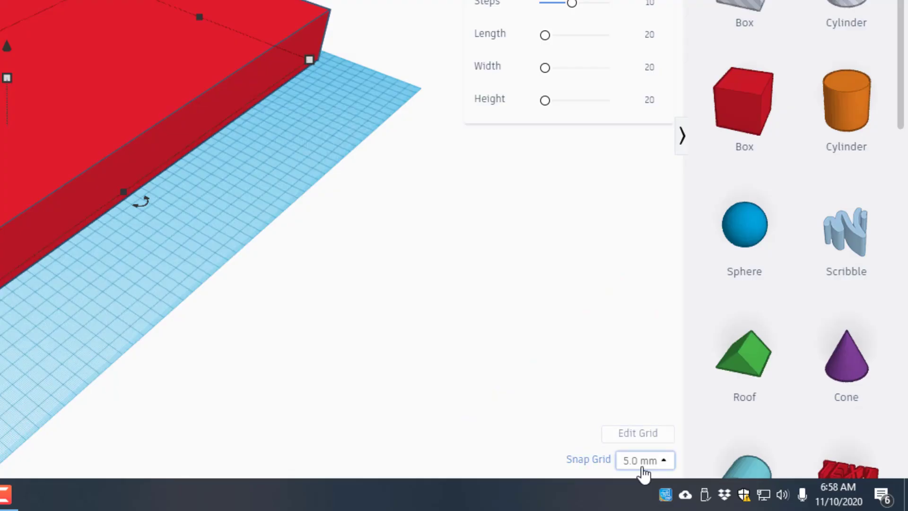
{"action": "left_click", "coordinate": [751, 481]}
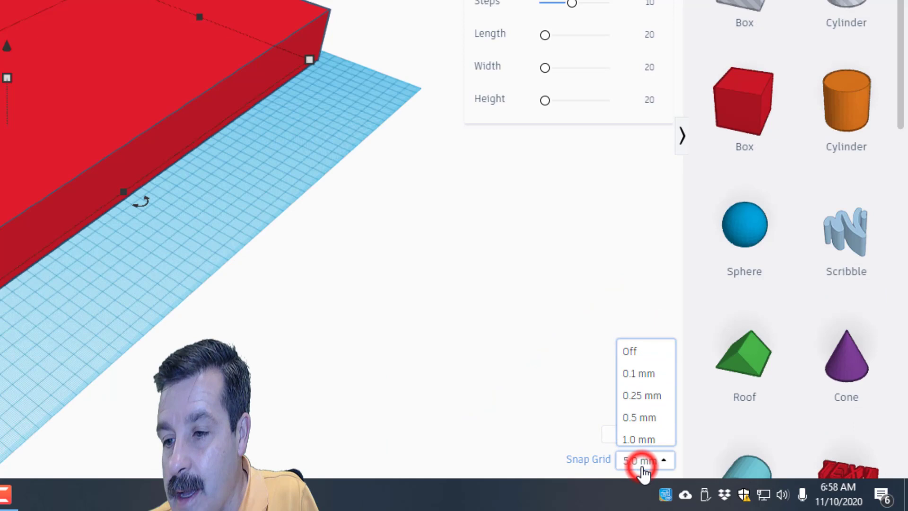
{"action": "left_click", "coordinate": [635, 426]}
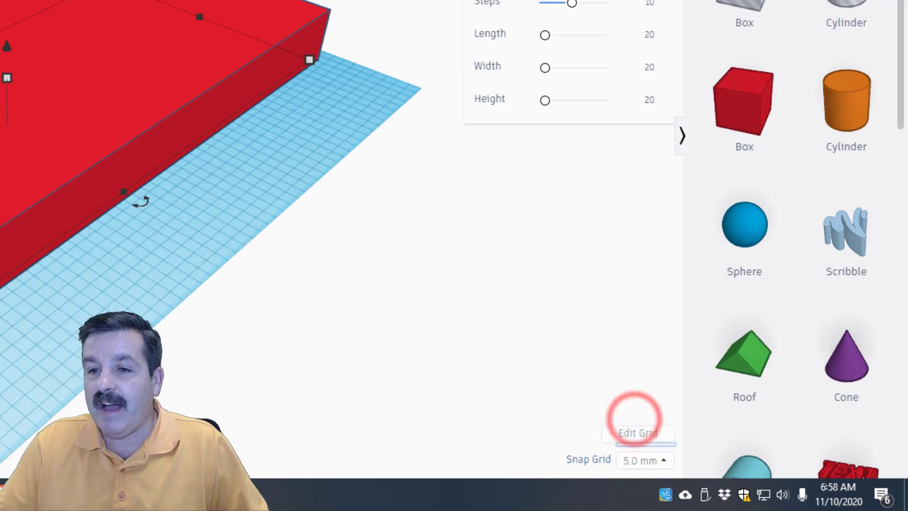
{"action": "key", "text": "ctrl+Up"}
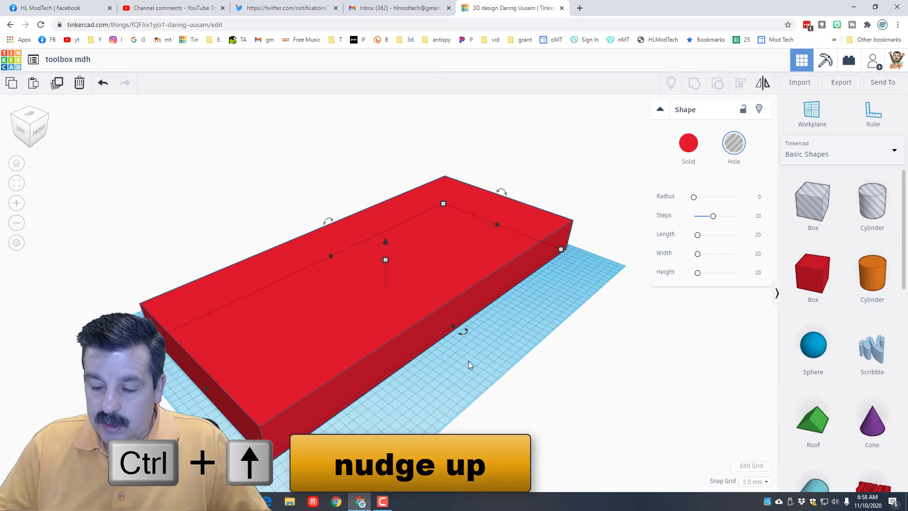
{"action": "key", "text": "ctrl+Up"}
Step: Hide the red box to check the hole's position, show it again, and select both shapes
{"action": "right_click_drag", "start_coordinate": [468, 365], "coordinate": [353, 333]}
{"action": "left_click", "coordinate": [299, 387]}
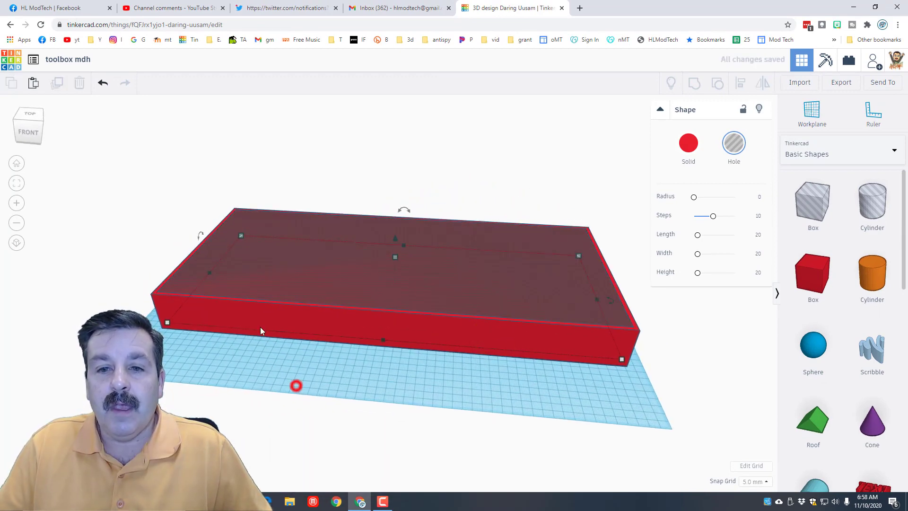
{"action": "left_click", "coordinate": [192, 323]}
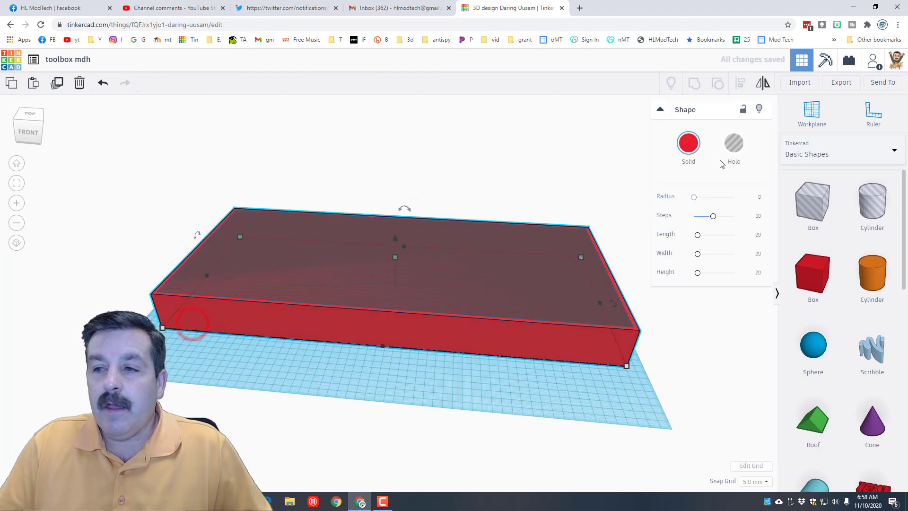
{"action": "left_click", "coordinate": [758, 109]}
{"action": "right_click_drag", "start_coordinate": [320, 389], "coordinate": [376, 295]}
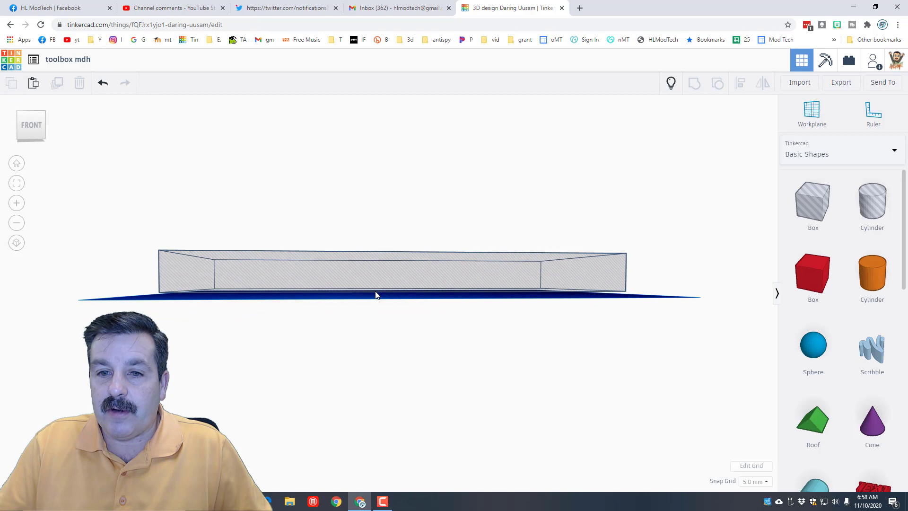
{"action": "left_click", "coordinate": [671, 83]}
{"action": "right_click_drag", "start_coordinate": [429, 320], "coordinate": [429, 369]}
{"action": "left_click_drag", "start_coordinate": [133, 270], "coordinate": [210, 355]}
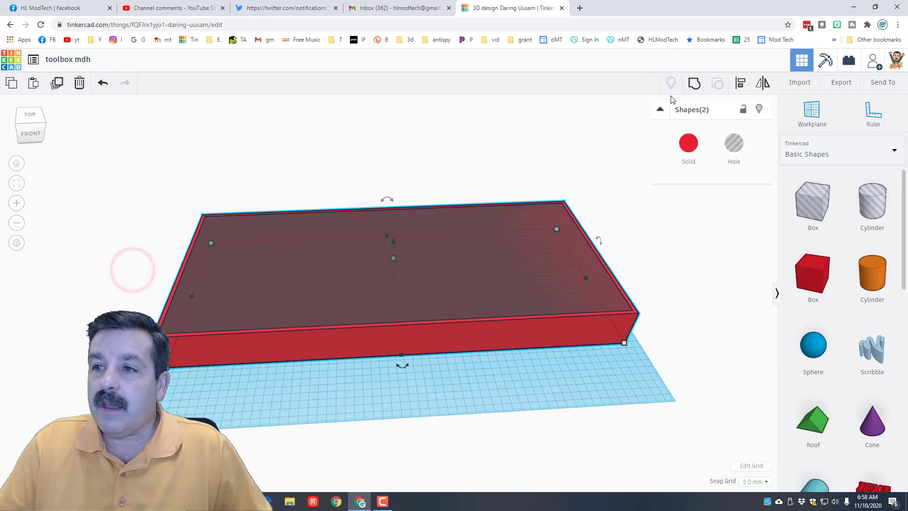
Step: Group the red box with the hole and orbit in to view the hollow tray
{"action": "left_click", "coordinate": [694, 84]}
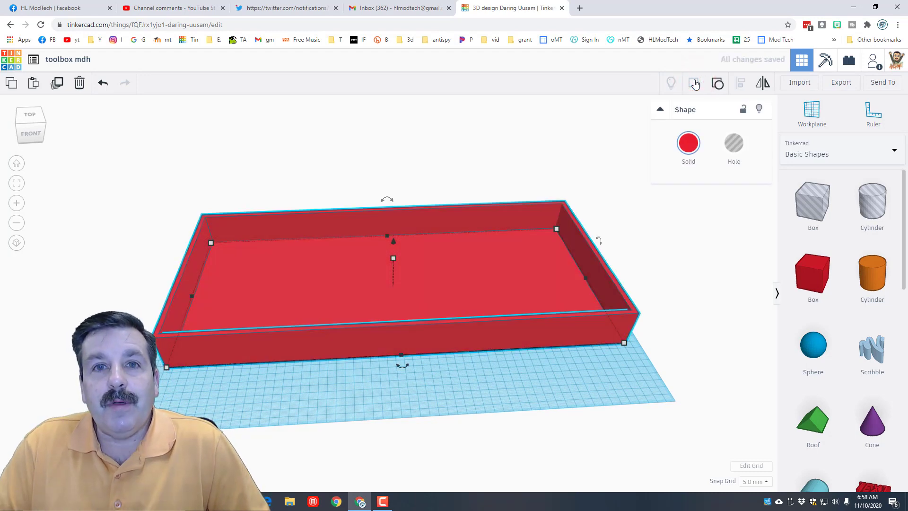
{"action": "left_click", "coordinate": [182, 398]}
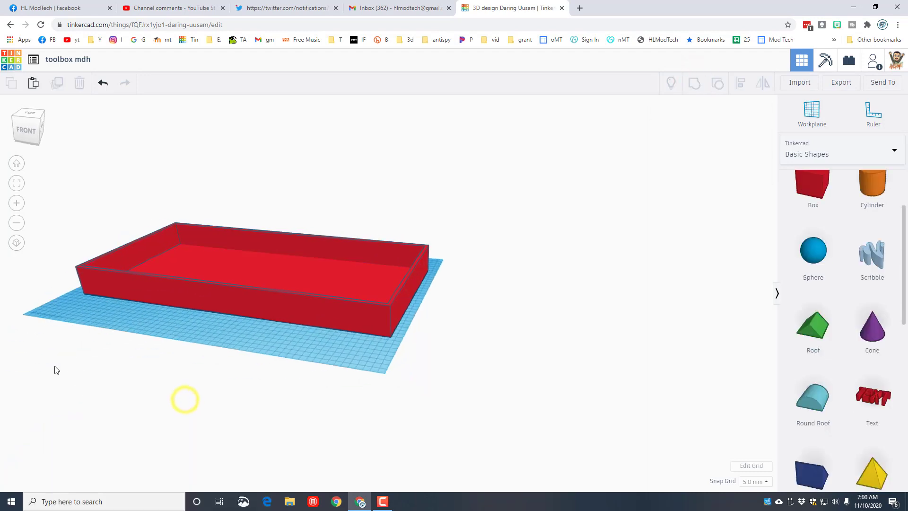
{"action": "right_click_drag", "start_coordinate": [183, 397], "coordinate": [154, 402]}
{"action": "scroll", "coordinate": [322, 304], "scroll_direction": "up", "scroll_amount": 3}
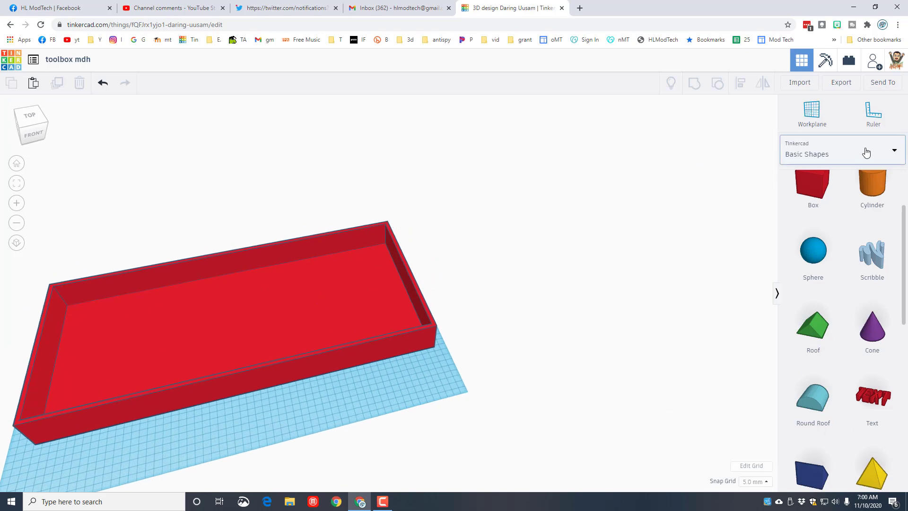
Step: Place a work plane on the tray floor and drop a roof shape there, rotated 90°
{"action": "left_click", "coordinate": [813, 109]}
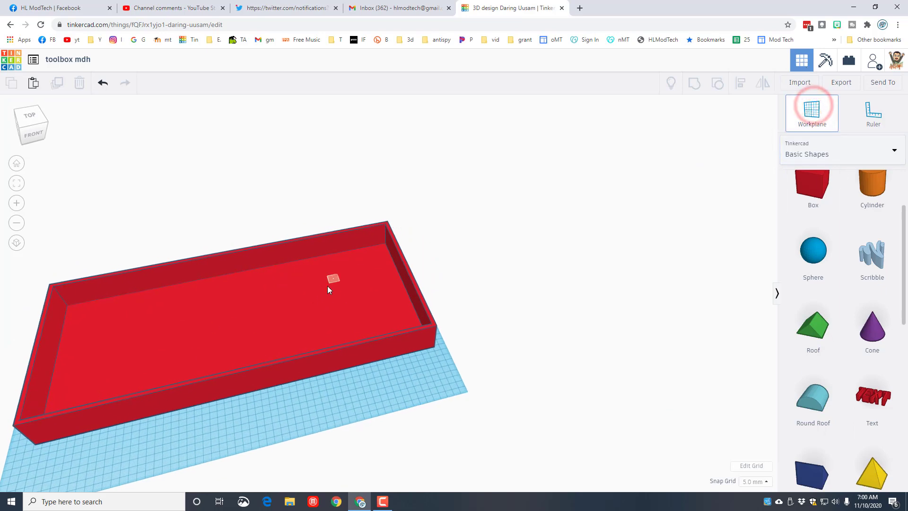
{"action": "left_click", "coordinate": [354, 288]}
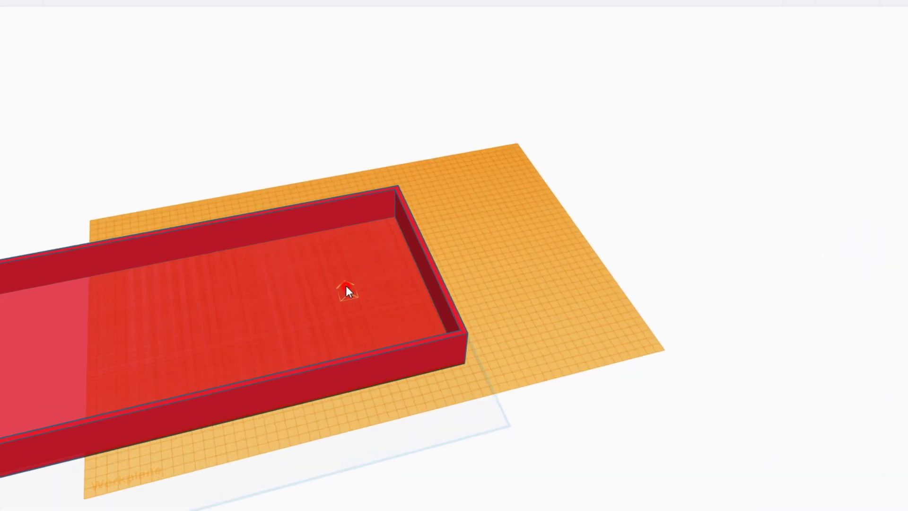
{"action": "left_click", "coordinate": [352, 291]}
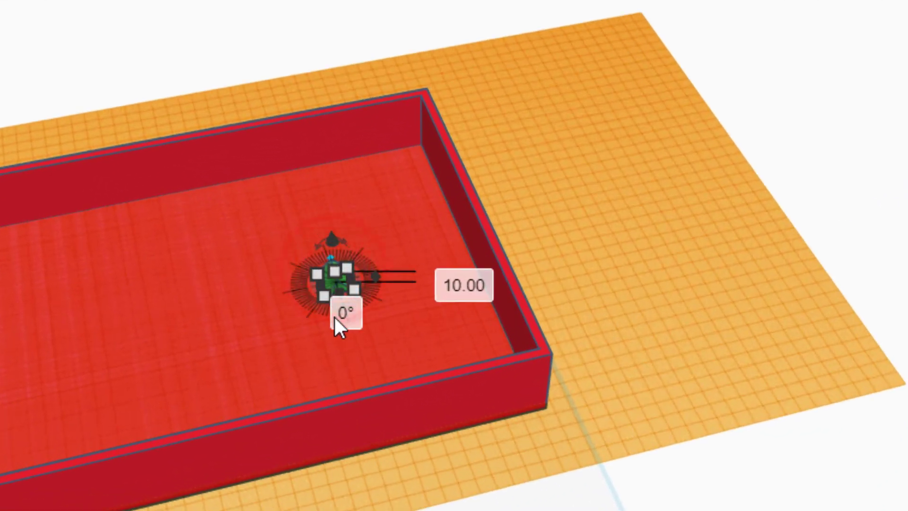
{"action": "left_click", "coordinate": [350, 318]}
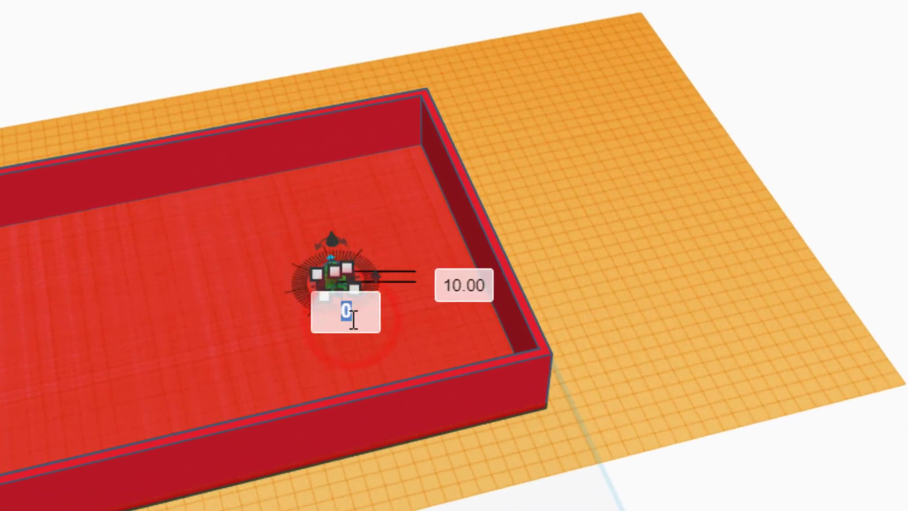
{"action": "type", "text": "90"}
{"action": "key", "text": "Return"}
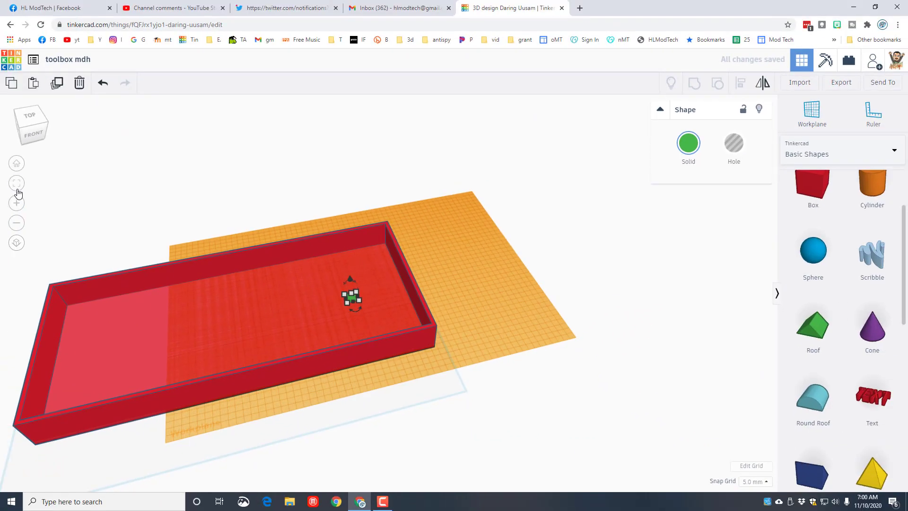
{"action": "left_click", "coordinate": [17, 184]}
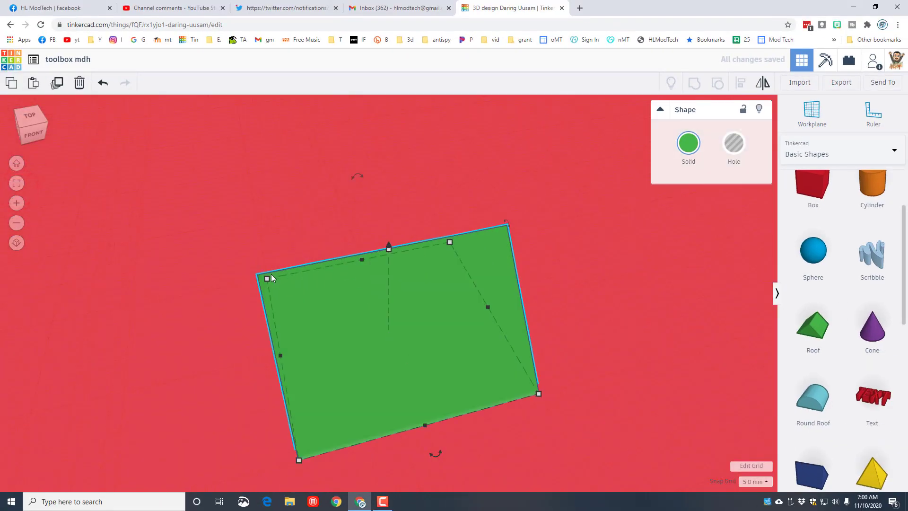
Step: Resize the roof to 15 mm wide, 240 mm long and 150 mm tall
{"action": "left_click", "coordinate": [268, 279]}
{"action": "left_click", "coordinate": [356, 254]}
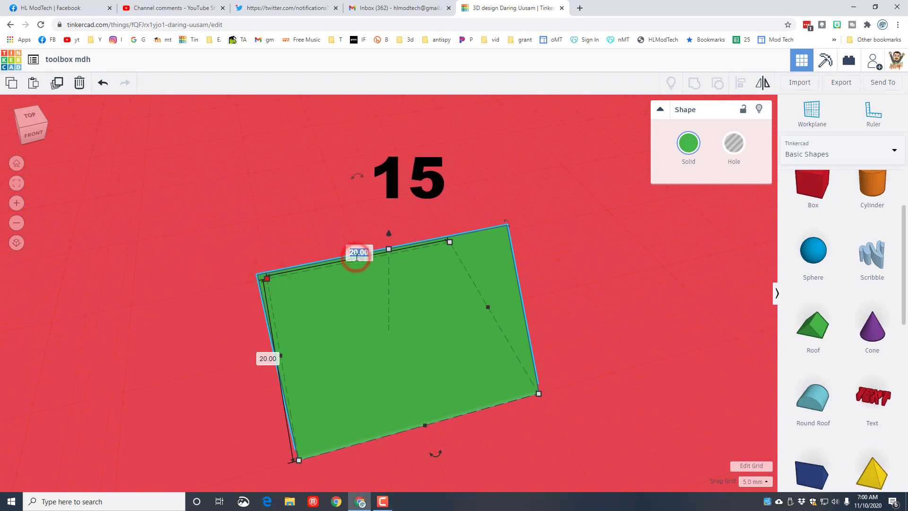
{"action": "key", "text": "Return"}
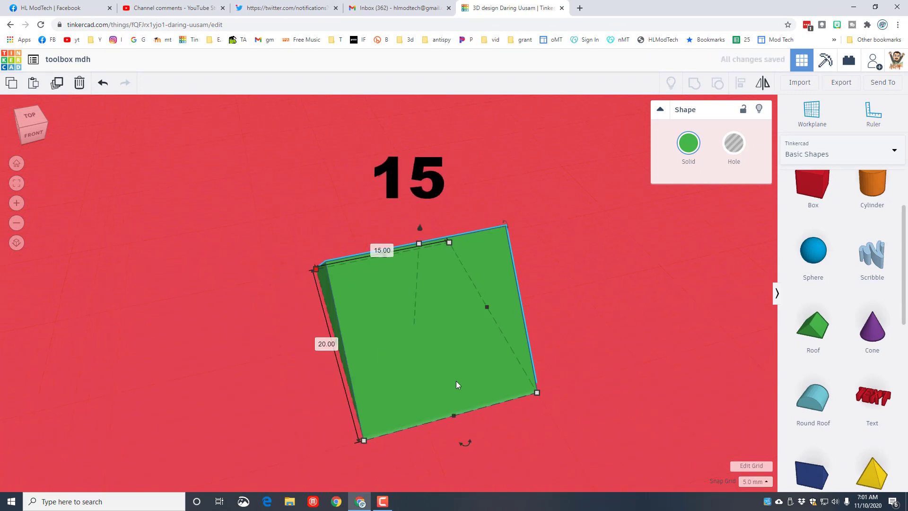
{"action": "scroll", "coordinate": [456, 381], "scroll_direction": "down", "scroll_amount": 5}
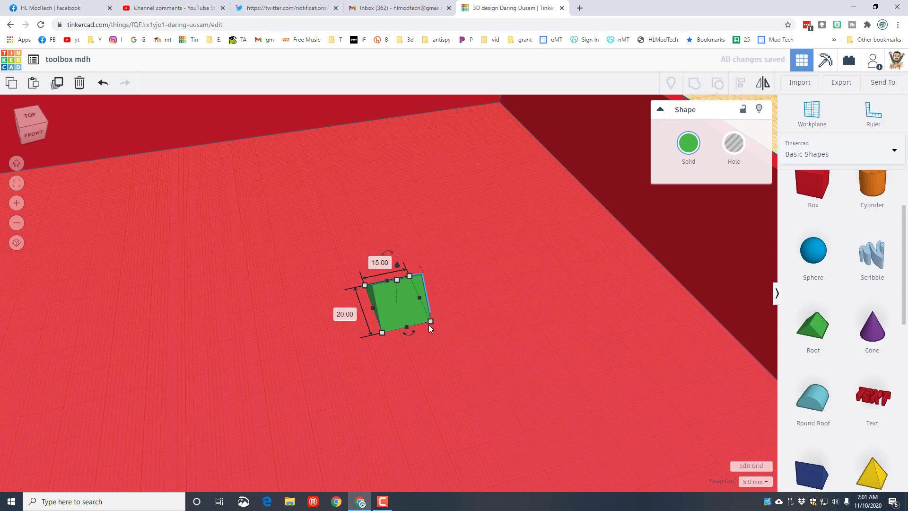
{"action": "left_click", "coordinate": [430, 322]}
{"action": "left_click", "coordinate": [451, 293]}
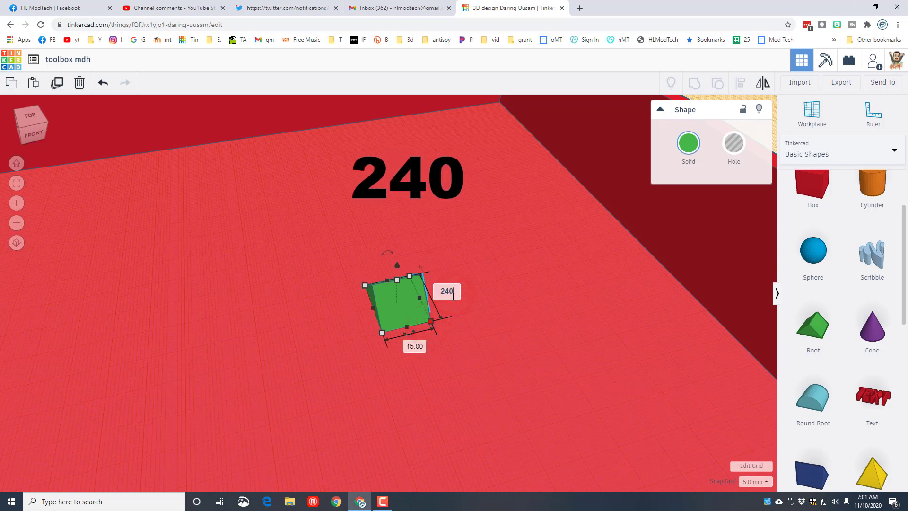
{"action": "key", "text": "Return"}
{"action": "scroll", "coordinate": [423, 352], "scroll_direction": "down", "scroll_amount": 6}
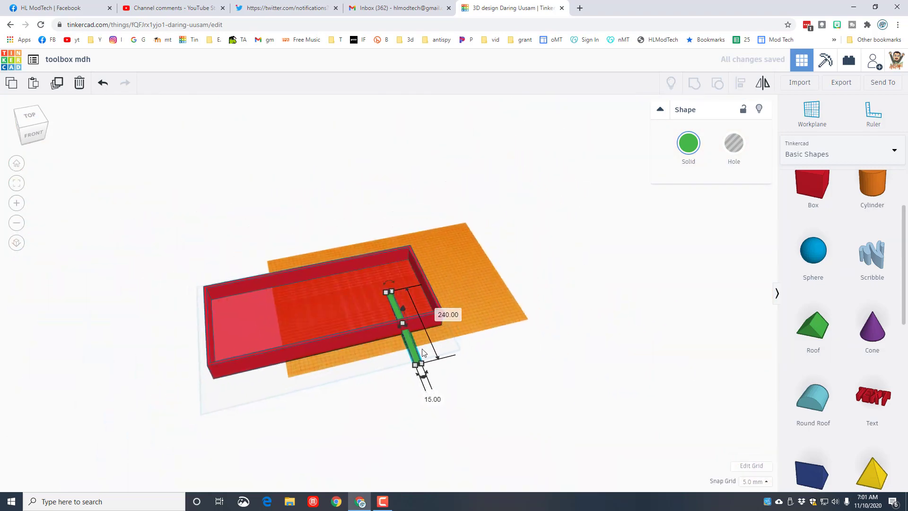
{"action": "left_click", "coordinate": [402, 323]}
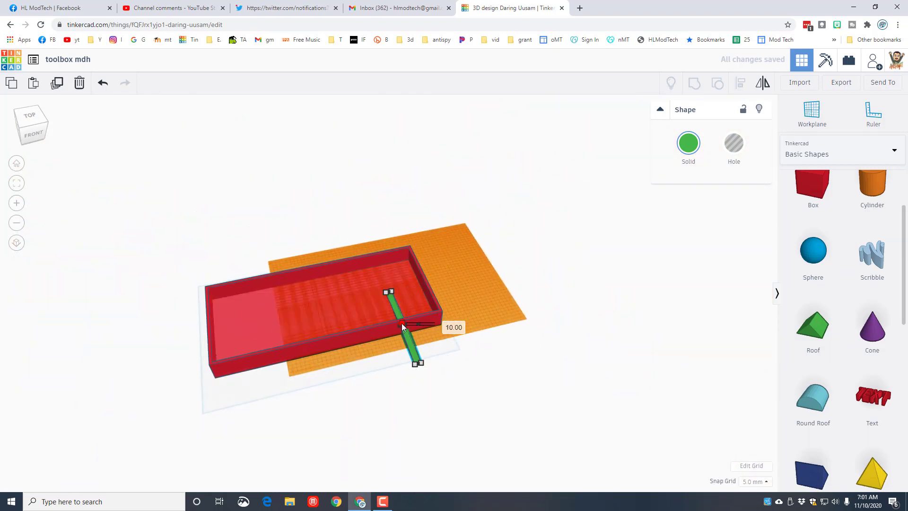
{"action": "left_click", "coordinate": [449, 324]}
{"action": "type", "text": "15"}
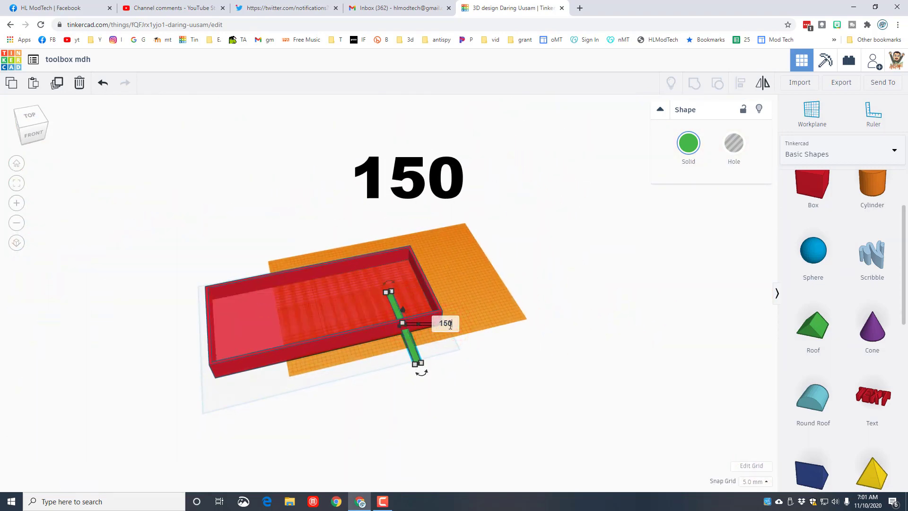
{"action": "type", "text": "0"}
{"action": "key", "text": "Return"}
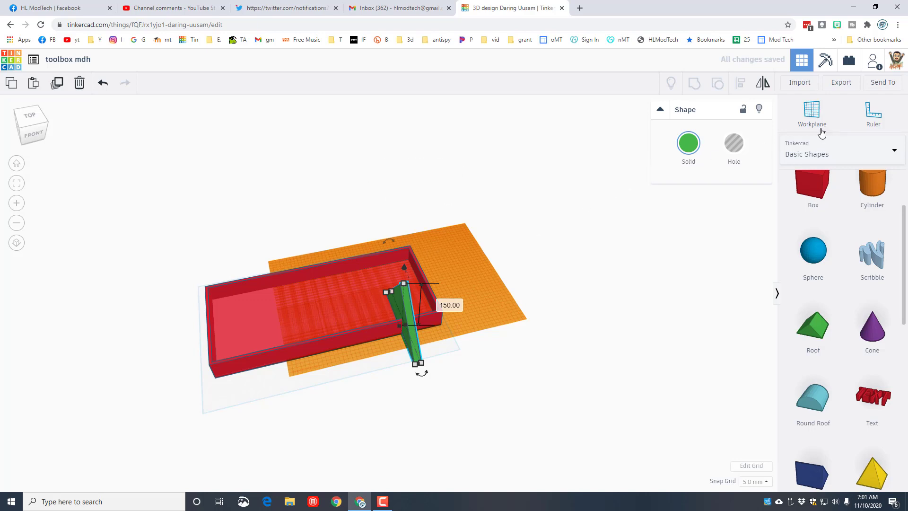
Step: Reset the work plane and align the roof support to the tray's right end, using the tray as reference
{"action": "left_click", "coordinate": [448, 353]}
{"action": "left_click_drag", "start_coordinate": [371, 385], "coordinate": [454, 275]}
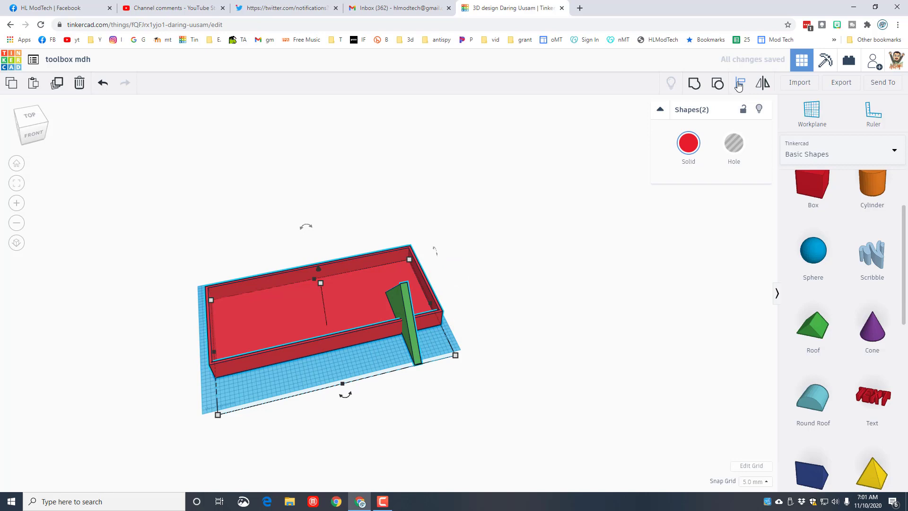
{"action": "left_click", "coordinate": [739, 85]}
{"action": "left_click", "coordinate": [337, 296]}
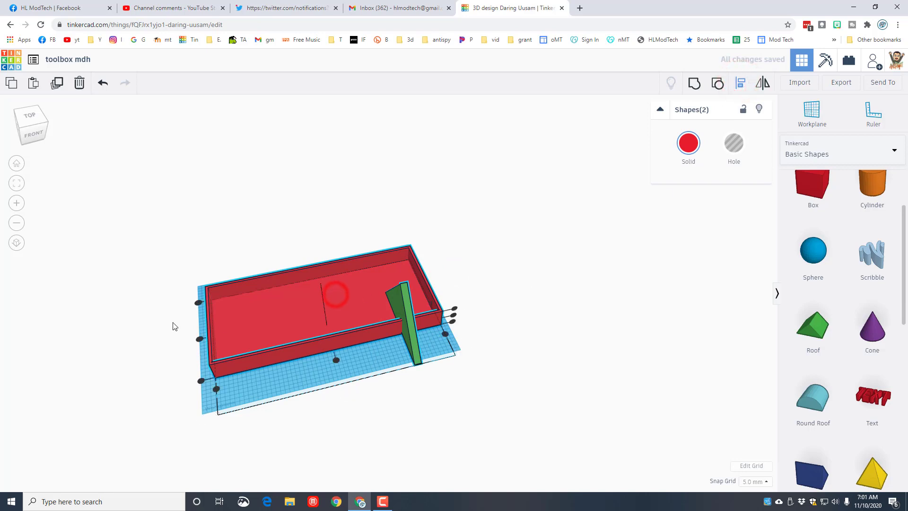
{"action": "left_click", "coordinate": [200, 340]}
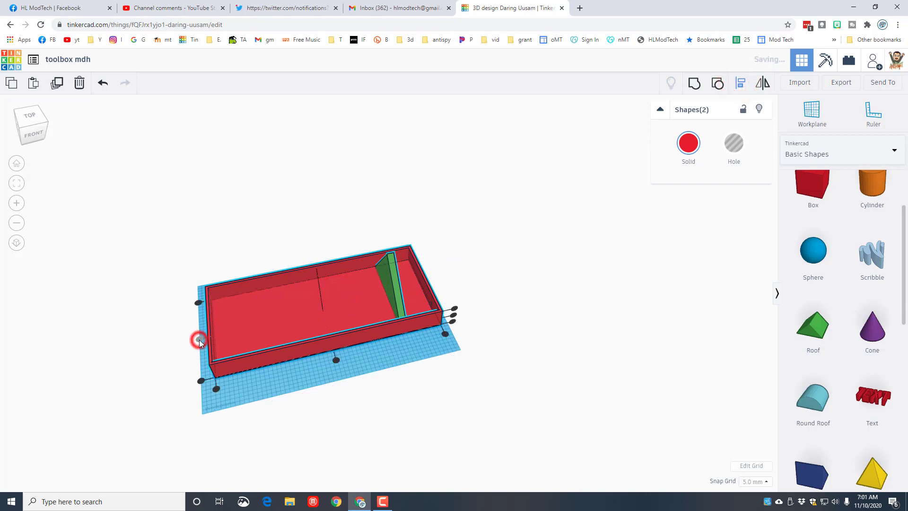
{"action": "left_click", "coordinate": [445, 334]}
Step: Nudge the green support left so it stands against the tray's end wall
{"action": "mouse_move", "coordinate": [439, 339]}
{"action": "right_mouse_down"}
{"action": "mouse_move", "coordinate": [501, 248]}
{"action": "mouse_move", "coordinate": [442, 342]}
{"action": "mouse_move", "coordinate": [416, 331]}
{"action": "right_mouse_up"}
{"action": "scroll", "coordinate": [416, 331], "scroll_direction": "up", "scroll_amount": 5}
{"action": "left_click", "coordinate": [503, 276]}
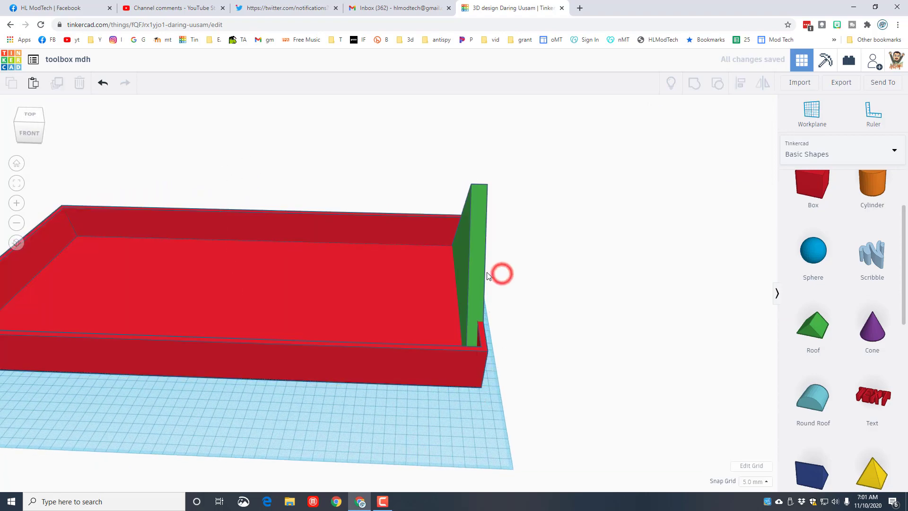
{"action": "left_click", "coordinate": [476, 274]}
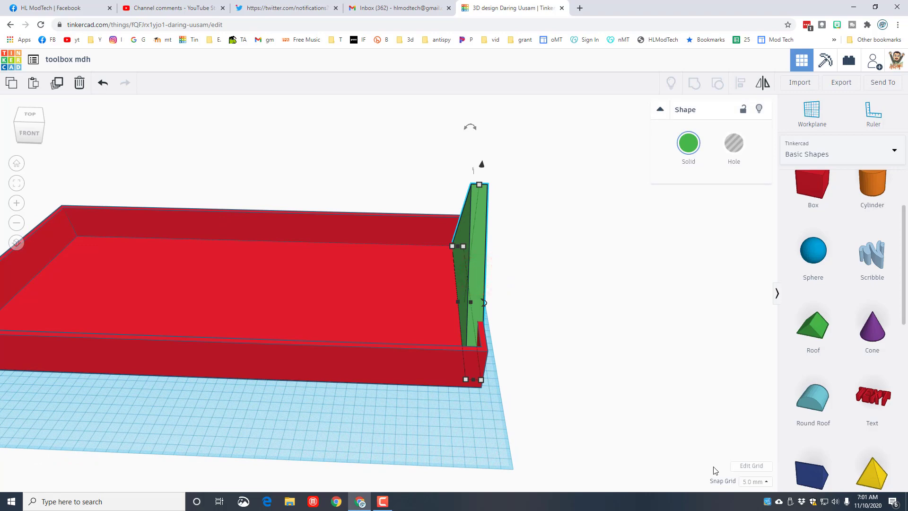
{"action": "key", "text": "Left"}
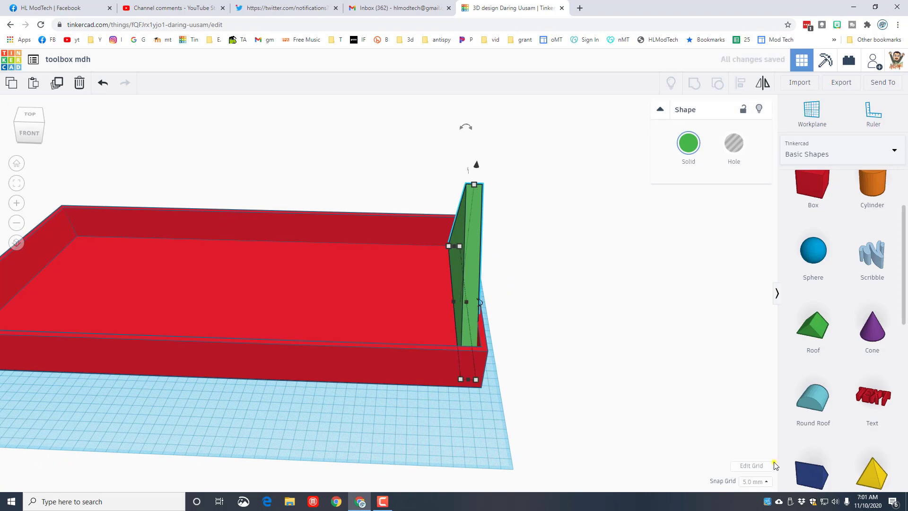
{"action": "right_click_drag", "start_coordinate": [774, 465], "coordinate": [517, 456]}
Step: Duplicate the green triangular support and shift the copy to the tray's left end
{"action": "left_click", "coordinate": [468, 407]}
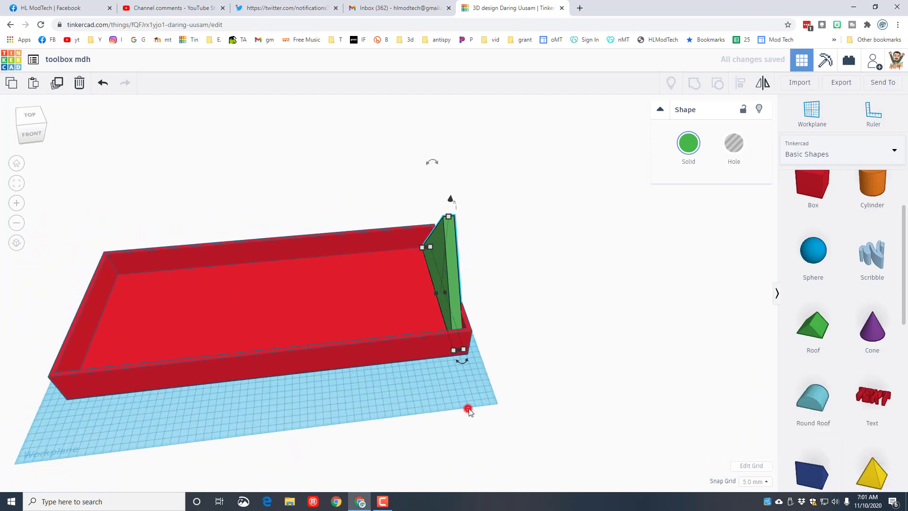
{"action": "left_click", "coordinate": [446, 259]}
{"action": "left_click", "coordinate": [57, 84]}
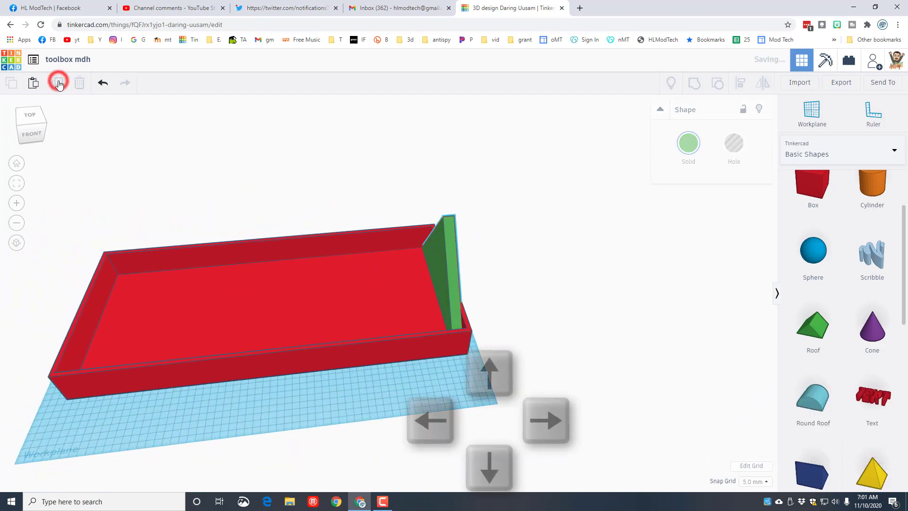
{"action": "key", "text": "Left"}
{"action": "key", "text": "Left"}
{"action": "key", "text": "Left"}
{"action": "key", "text": "Left"}
{"action": "key", "text": "Left"}
{"action": "key", "text": "Left"}
{"action": "key", "text": "Left"}
{"action": "key", "text": "Left"}
{"action": "key", "text": "Left"}
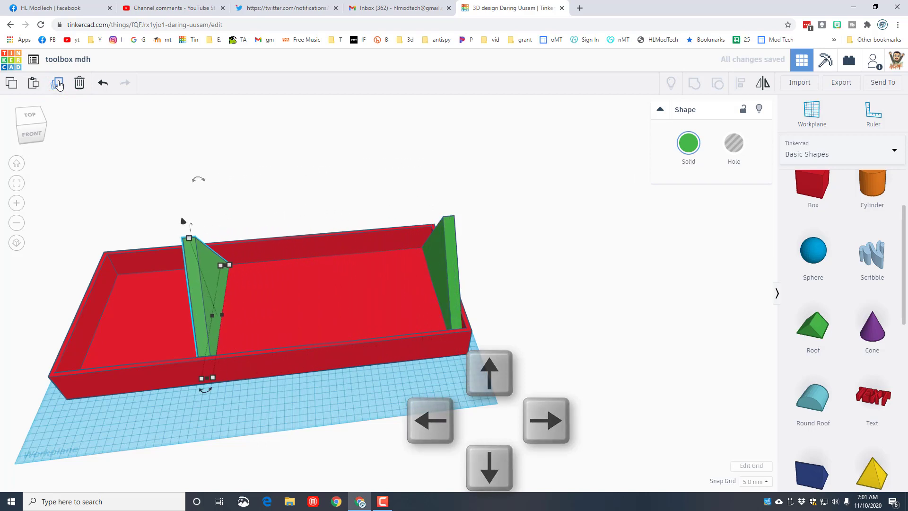
{"action": "key", "text": "Left"}
{"action": "key", "text": "Left"}
{"action": "key", "text": "Left"}
{"action": "key", "text": "Left"}
{"action": "key", "text": "Left"}
{"action": "key", "text": "Left"}
{"action": "key", "text": "Left"}
{"action": "key", "text": "Left"}
{"action": "key", "text": "Left"}
{"action": "key", "text": "Left"}
{"action": "key", "text": "Left"}
{"action": "key", "text": "Left"}
{"action": "key", "text": "Left"}
{"action": "key", "text": "Left"}
{"action": "key", "text": "Left"}
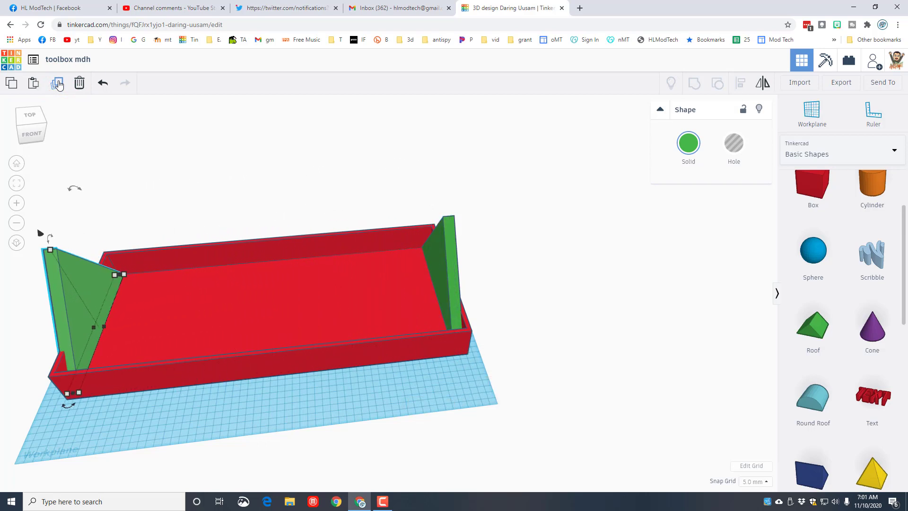
{"action": "key", "text": "Right"}
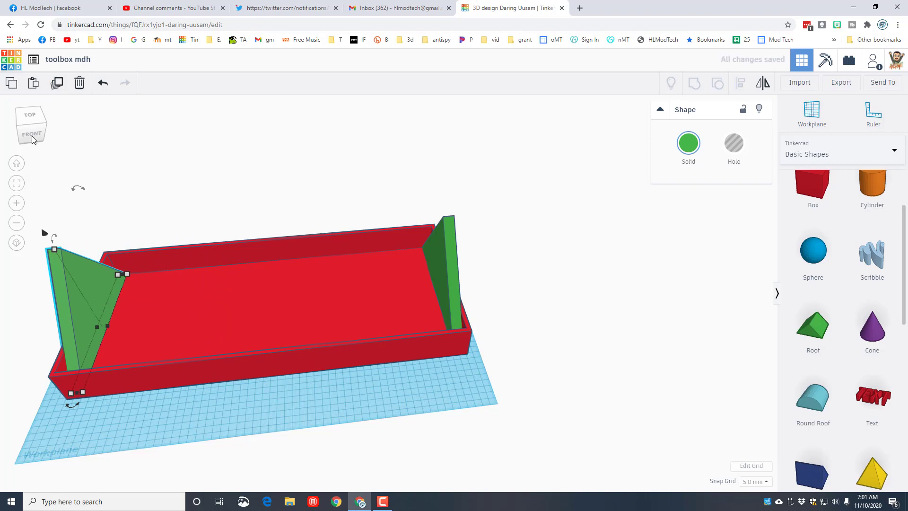
{"action": "mouse_move", "coordinate": [151, 431]}
{"action": "right_mouse_down"}
{"action": "mouse_move", "coordinate": [299, 381]}
{"action": "mouse_move", "coordinate": [162, 435]}
{"action": "mouse_move", "coordinate": [136, 425]}
{"action": "right_mouse_up"}
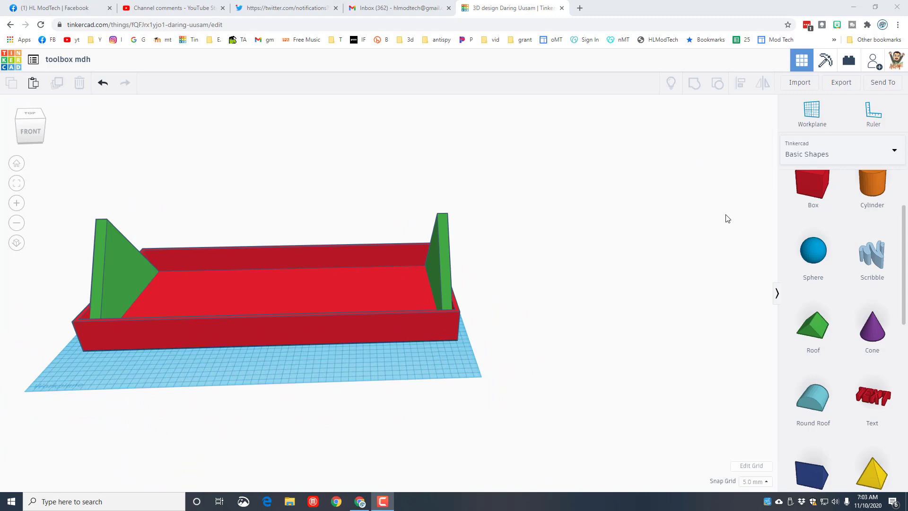
Step: Place a cylinder on the wedge's face and stretch it about 505 mm to the other support
{"action": "left_click", "coordinate": [811, 114]}
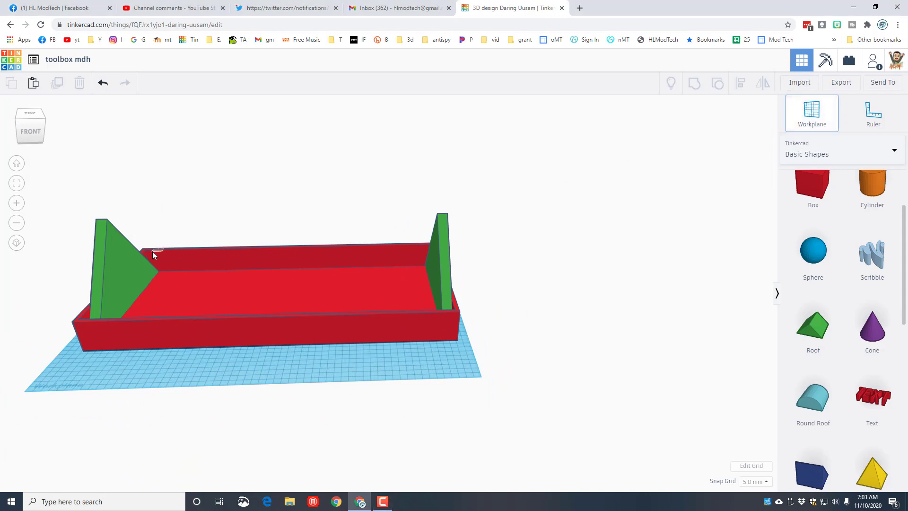
{"action": "left_click", "coordinate": [110, 249]}
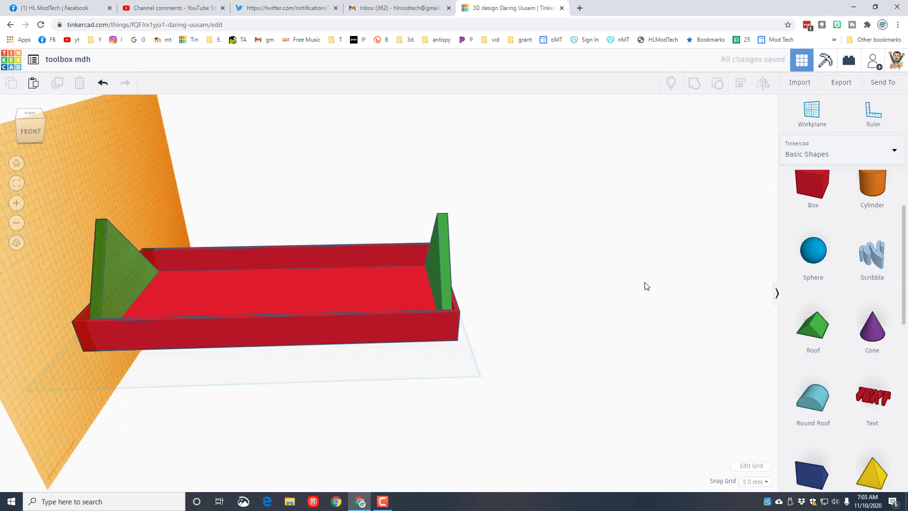
{"action": "left_click_drag", "start_coordinate": [870, 199], "coordinate": [145, 253]}
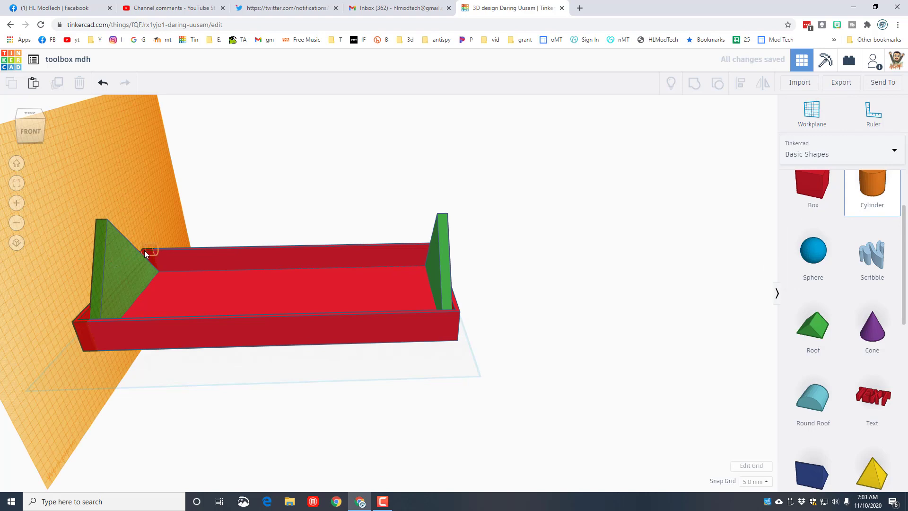
{"action": "left_click", "coordinate": [111, 246]}
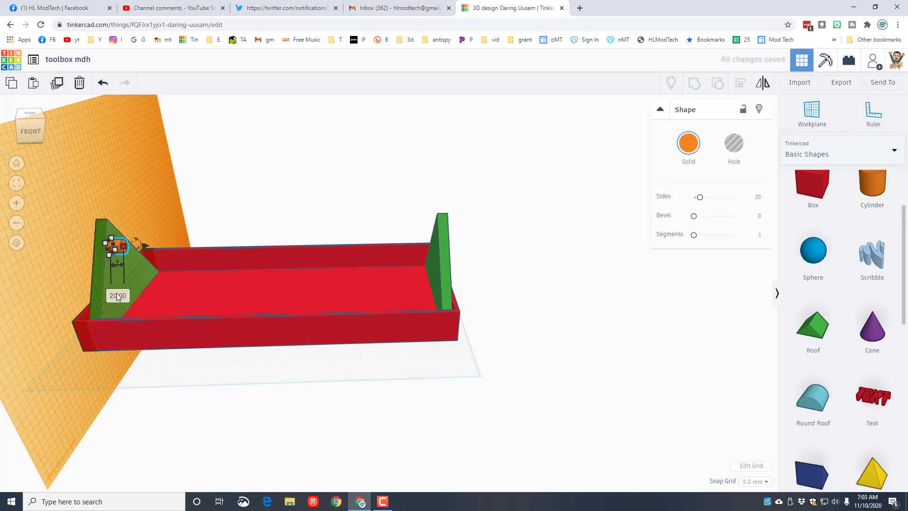
{"action": "left_click_drag", "start_coordinate": [123, 247], "coordinate": [438, 260]}
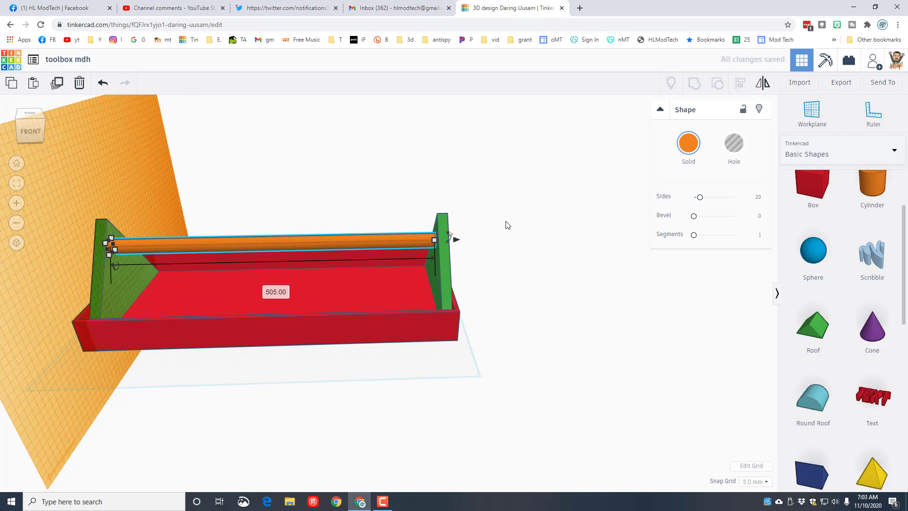
{"action": "left_click", "coordinate": [811, 113]}
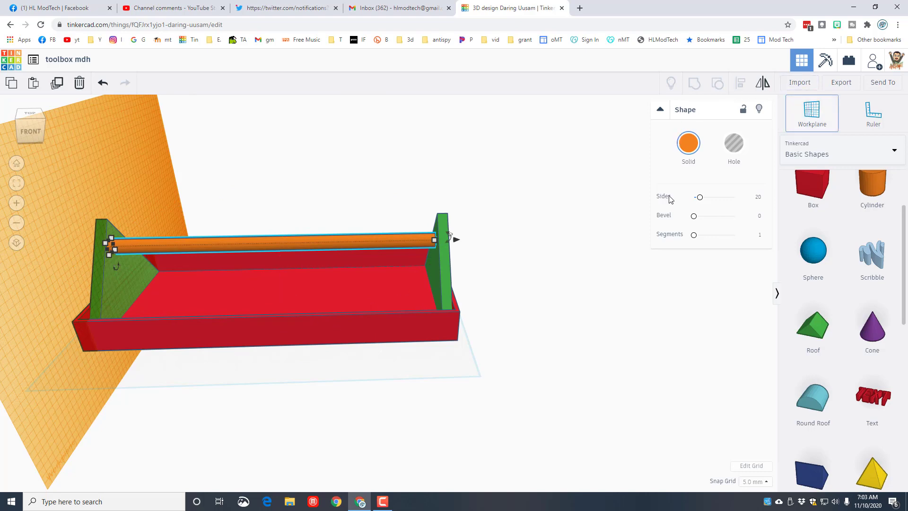
{"action": "left_click", "coordinate": [423, 386]}
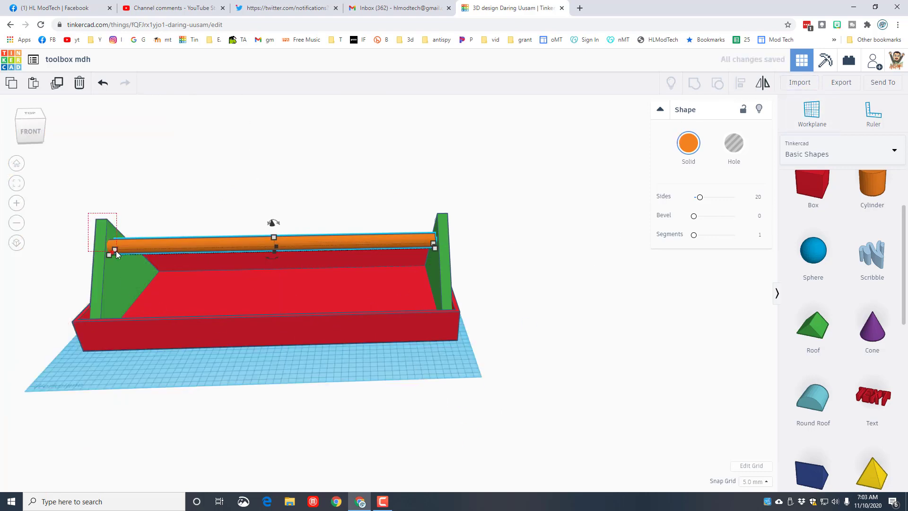
{"action": "left_click", "coordinate": [115, 251], "text": "shift"}
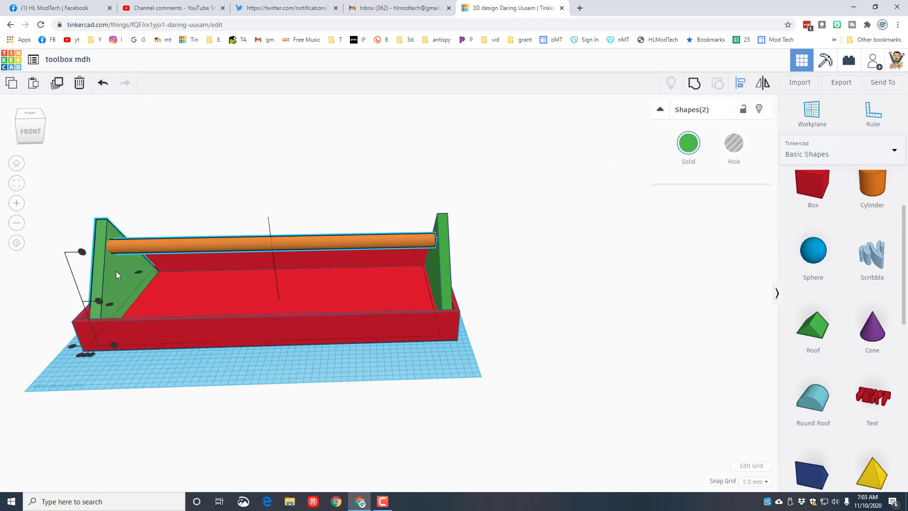
{"action": "left_click", "coordinate": [21, 121]}
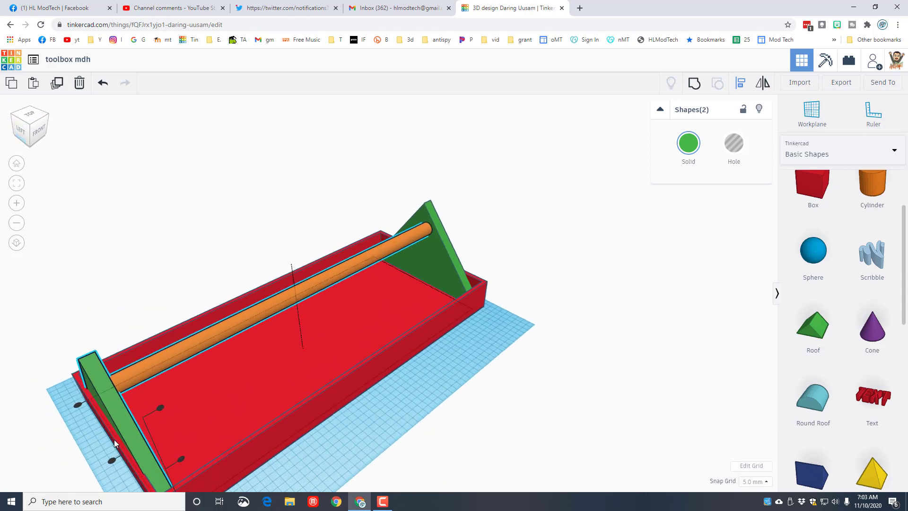
{"action": "scroll", "coordinate": [115, 440], "scroll_direction": "down", "scroll_amount": 3}
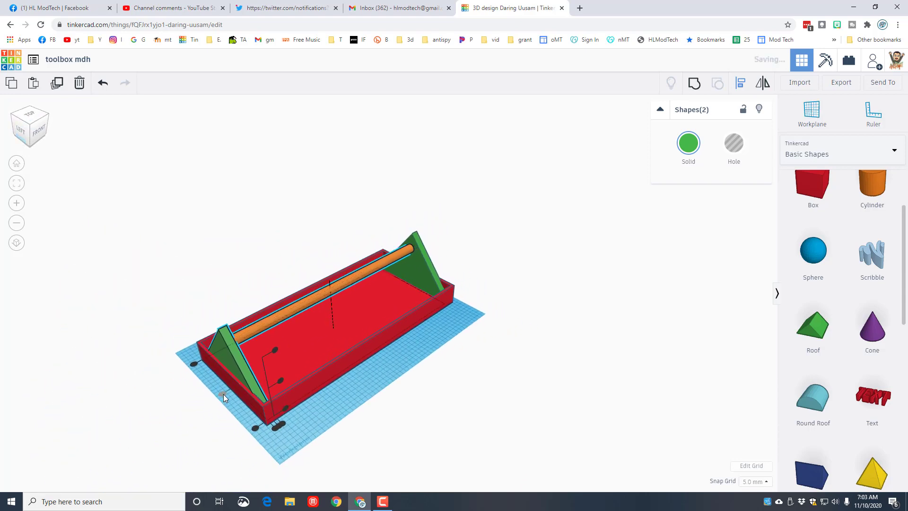
{"action": "left_click_drag", "start_coordinate": [223, 393], "coordinate": [271, 351]}
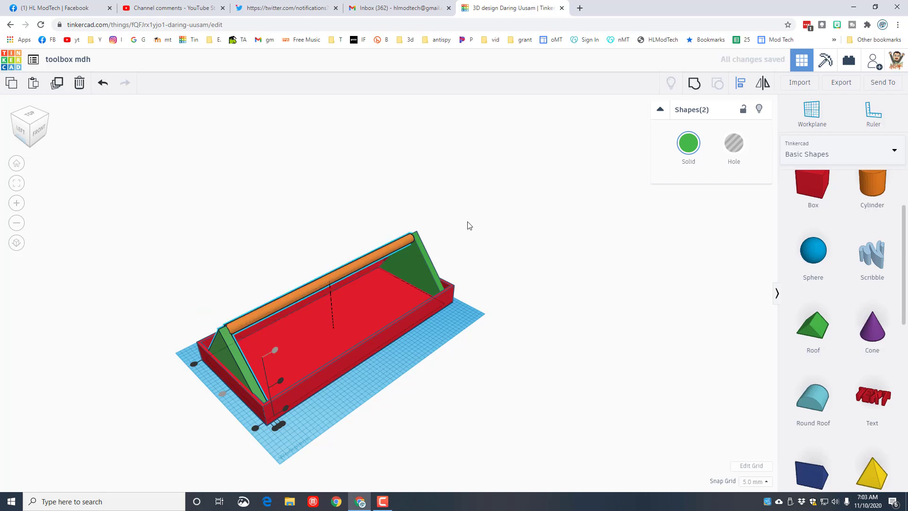
{"action": "left_click", "coordinate": [175, 253]}
{"action": "left_click", "coordinate": [222, 332]}
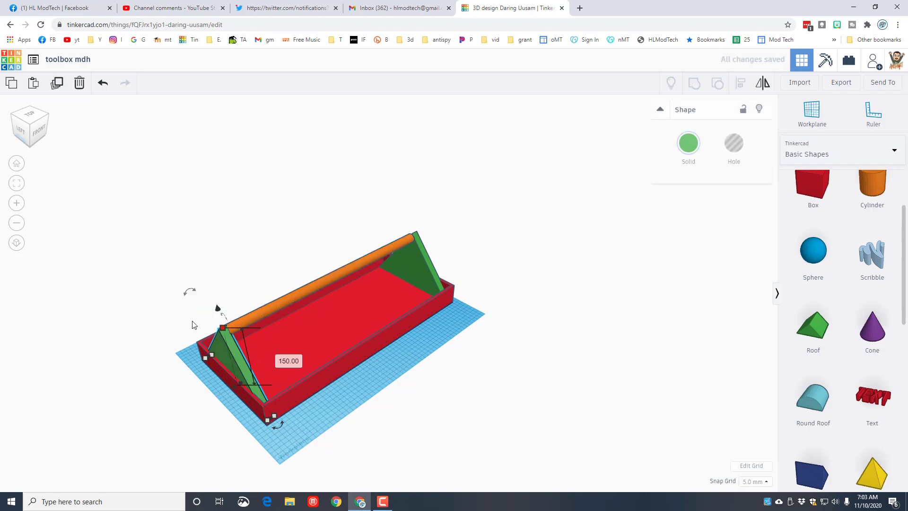
{"action": "left_click", "coordinate": [16, 183]}
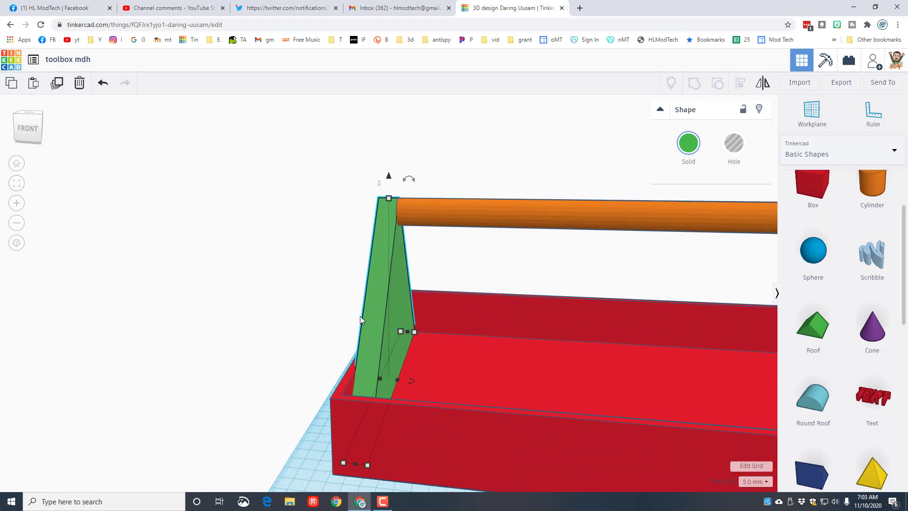
Step: In front view, lower the orange rod two Ctrl+Down steps into the support peaks
{"action": "left_click", "coordinate": [467, 164]}
{"action": "left_click", "coordinate": [470, 208]}
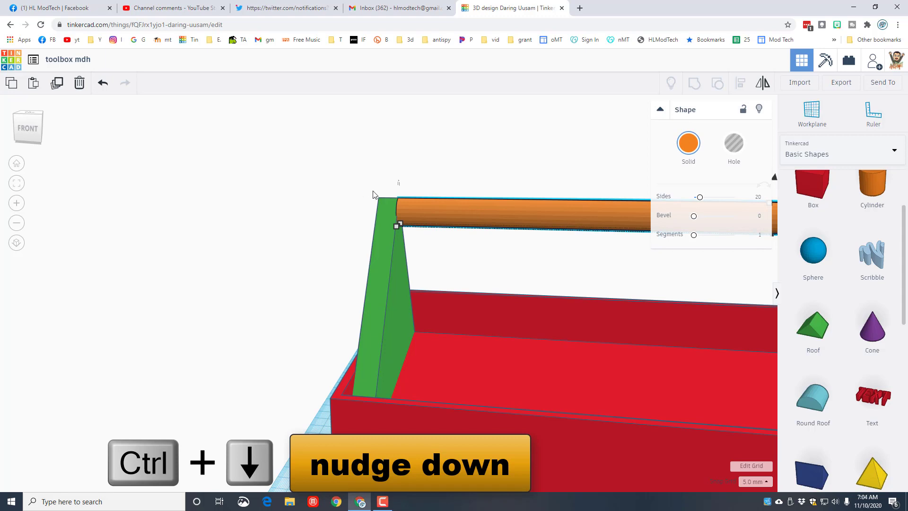
{"action": "key", "text": "ctrl+Down"}
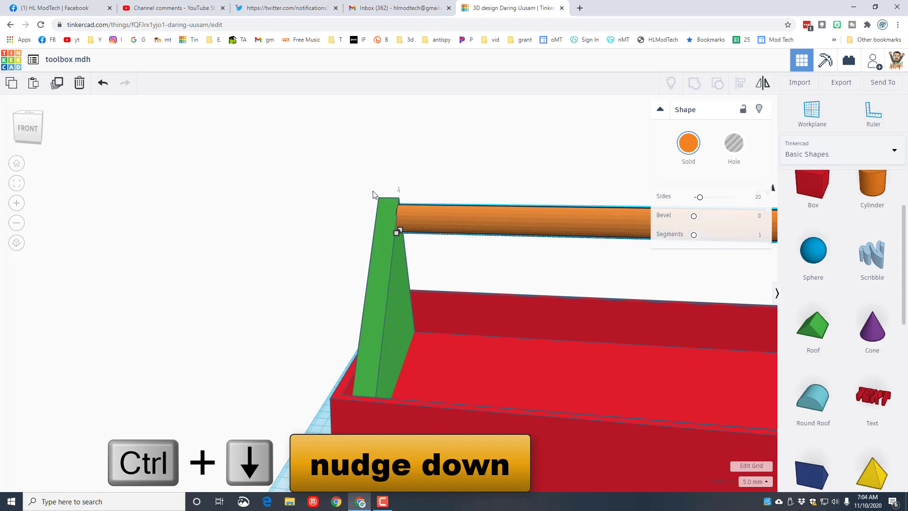
{"action": "key", "text": "ctrl+Down"}
Step: Zoom out to view the whole toolbox and box-select all its parts
{"action": "scroll", "coordinate": [323, 244], "scroll_direction": "down", "scroll_amount": 2}
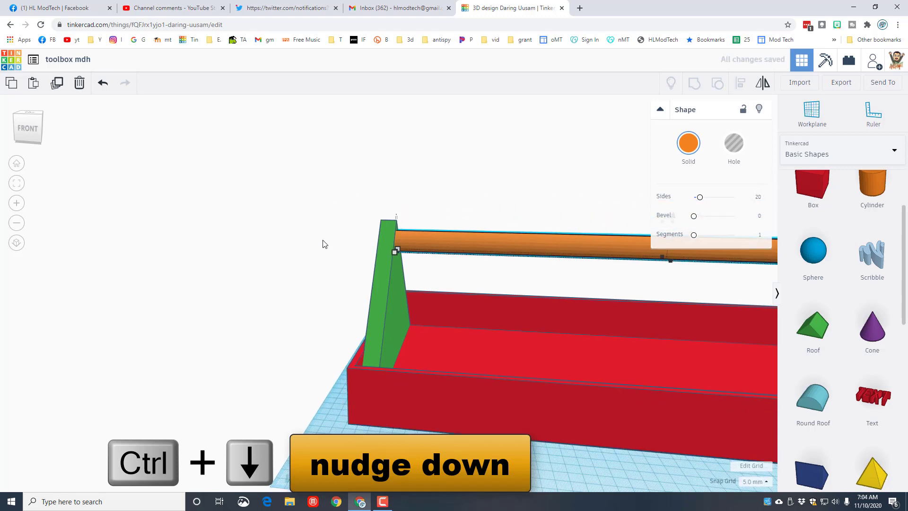
{"action": "scroll", "coordinate": [323, 244], "scroll_direction": "down", "scroll_amount": 3}
{"action": "right_click_drag", "start_coordinate": [504, 396], "coordinate": [364, 390]}
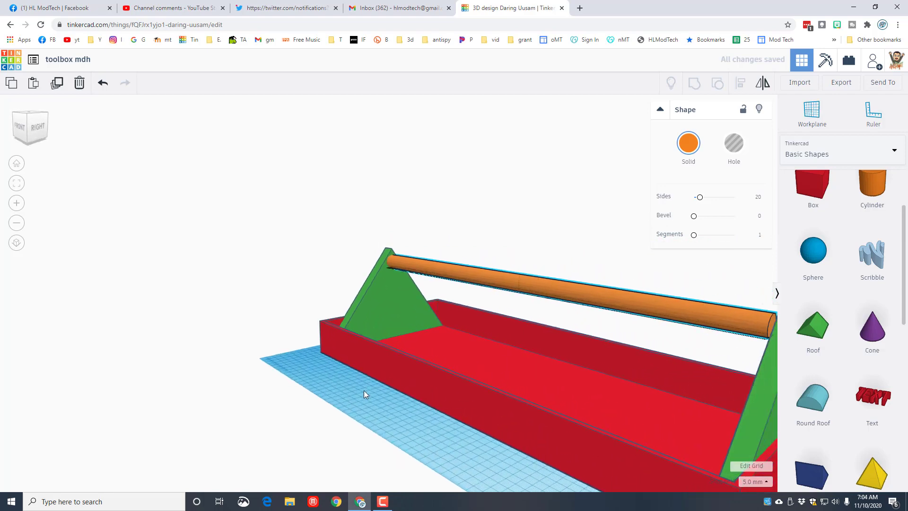
{"action": "scroll", "coordinate": [396, 395], "scroll_direction": "down", "scroll_amount": 5}
{"action": "left_click_drag", "start_coordinate": [312, 208], "coordinate": [632, 407]}
Step: Select the tray, both supports and the rod, and group them with Ctrl+G
{"action": "left_click", "coordinate": [219, 297]}
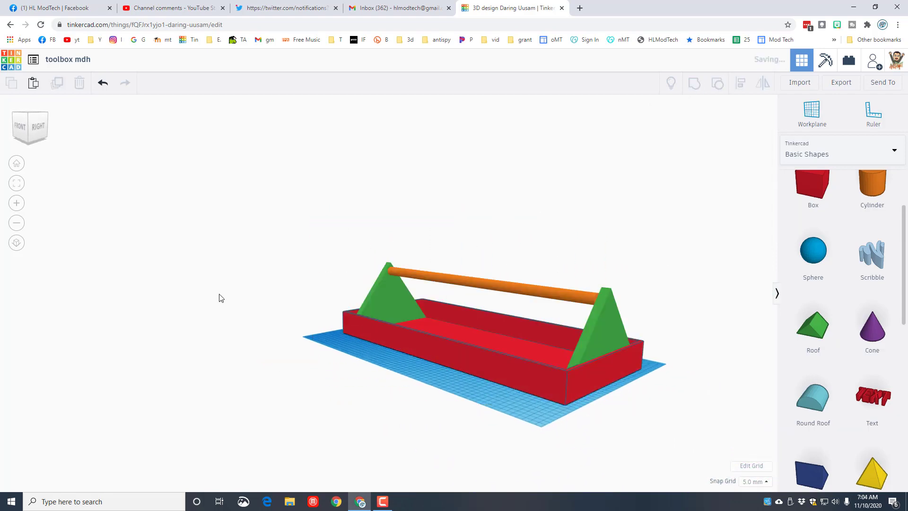
{"action": "key", "text": "ctrl+a"}
{"action": "key", "text": "ctrl+g"}
{"action": "right_click_drag", "start_coordinate": [417, 374], "coordinate": [483, 333]}
{"action": "scroll", "coordinate": [486, 336], "scroll_direction": "up", "scroll_amount": 5}
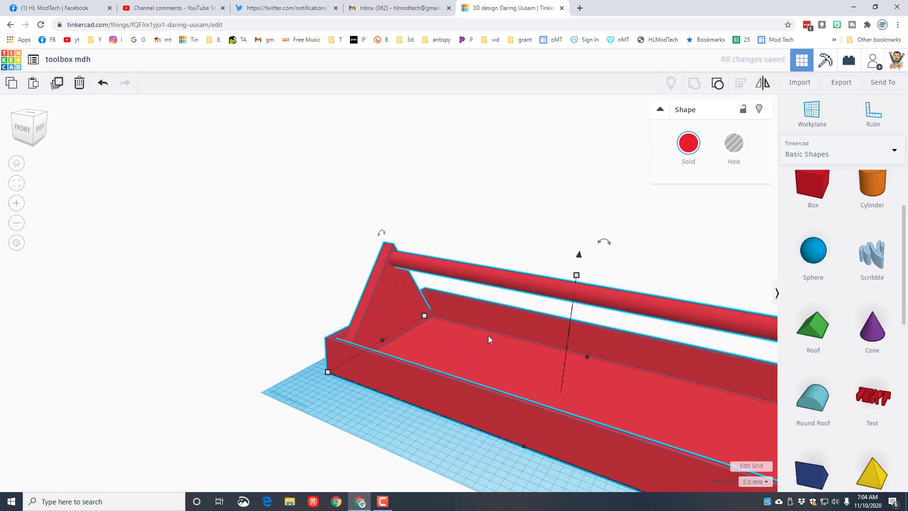
{"action": "scroll", "coordinate": [383, 296], "scroll_direction": "down", "scroll_amount": 3}
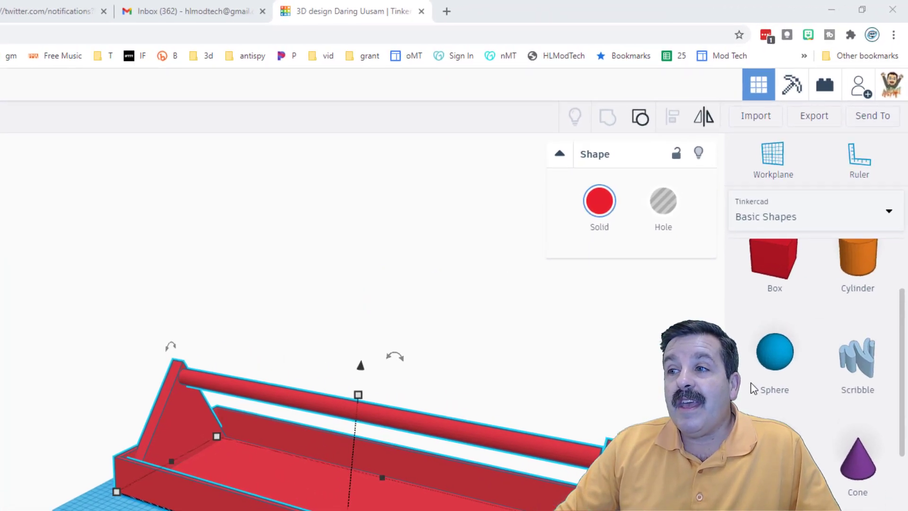
Step: Generate a new invite link for the toolbox design from Send To's sharing options
{"action": "left_click", "coordinate": [873, 127]}
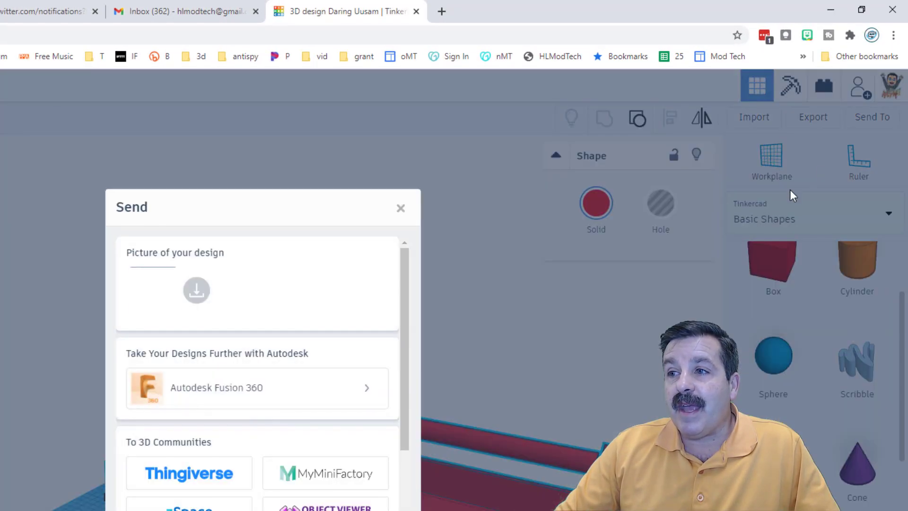
{"action": "scroll", "coordinate": [291, 473], "scroll_direction": "down", "scroll_amount": 4}
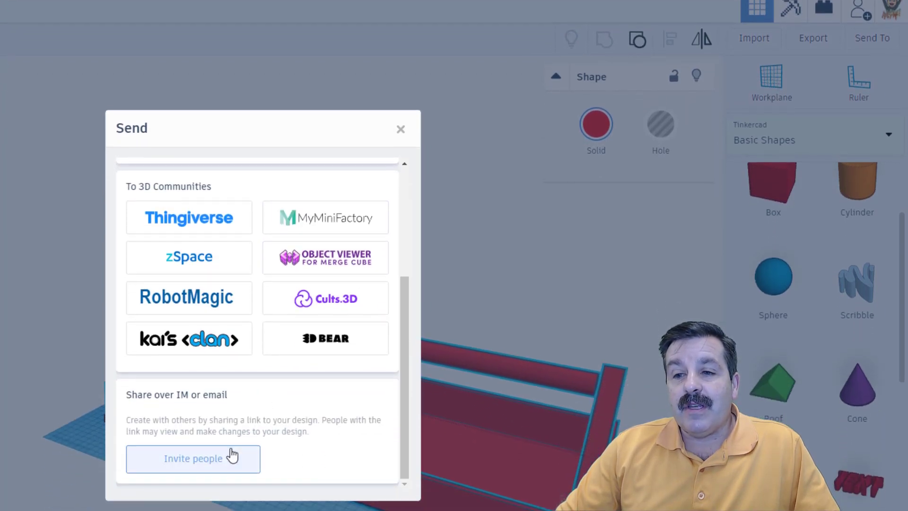
{"action": "left_click", "coordinate": [224, 442]}
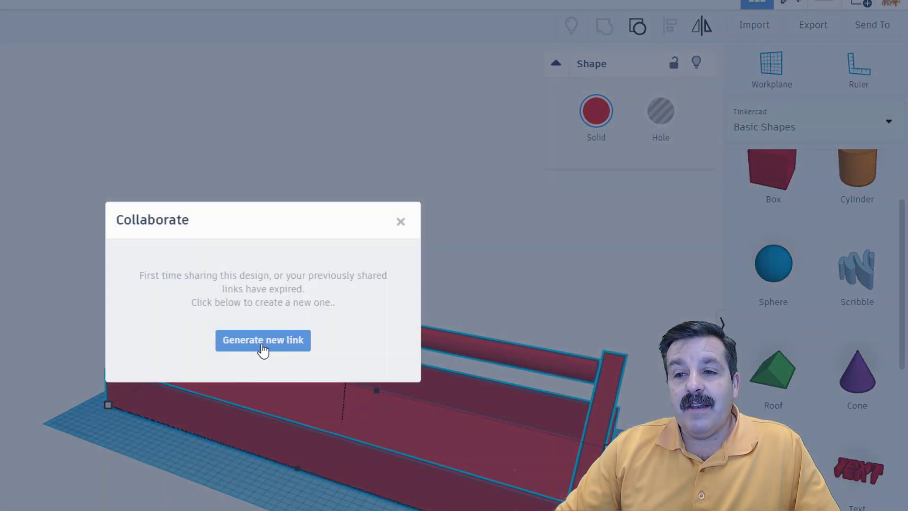
{"action": "left_click", "coordinate": [263, 347]}
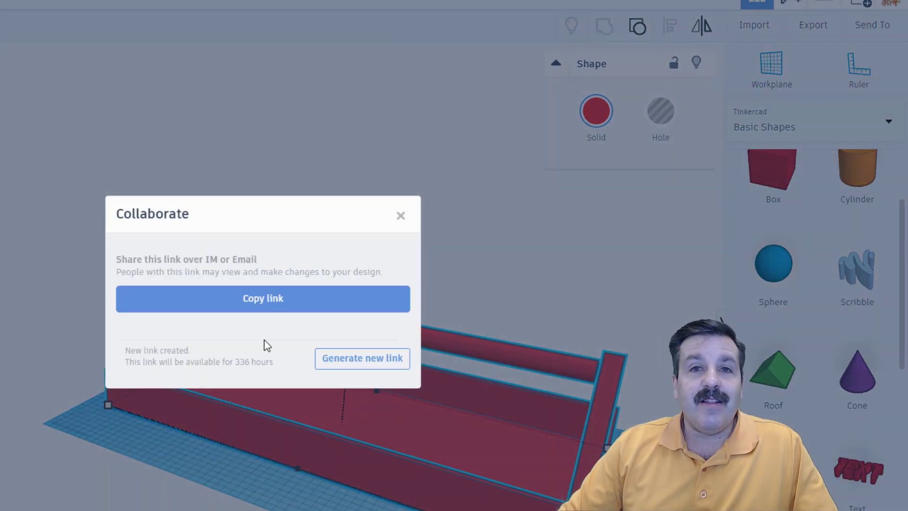